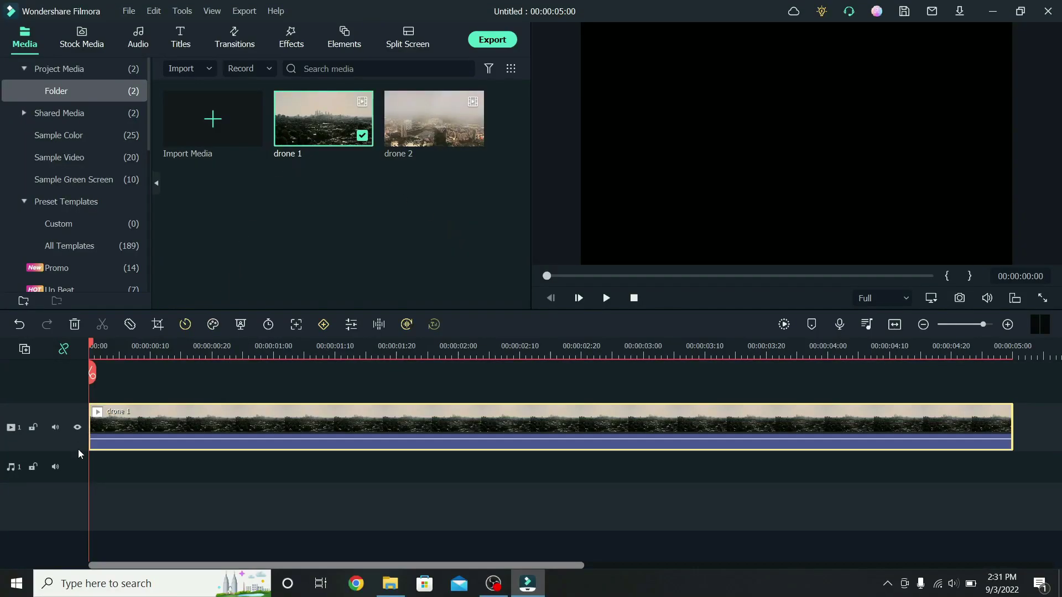
- Place drone 1 on video track 1 and drone 2 on a new track above it
drag(678, 134, 682, 181)
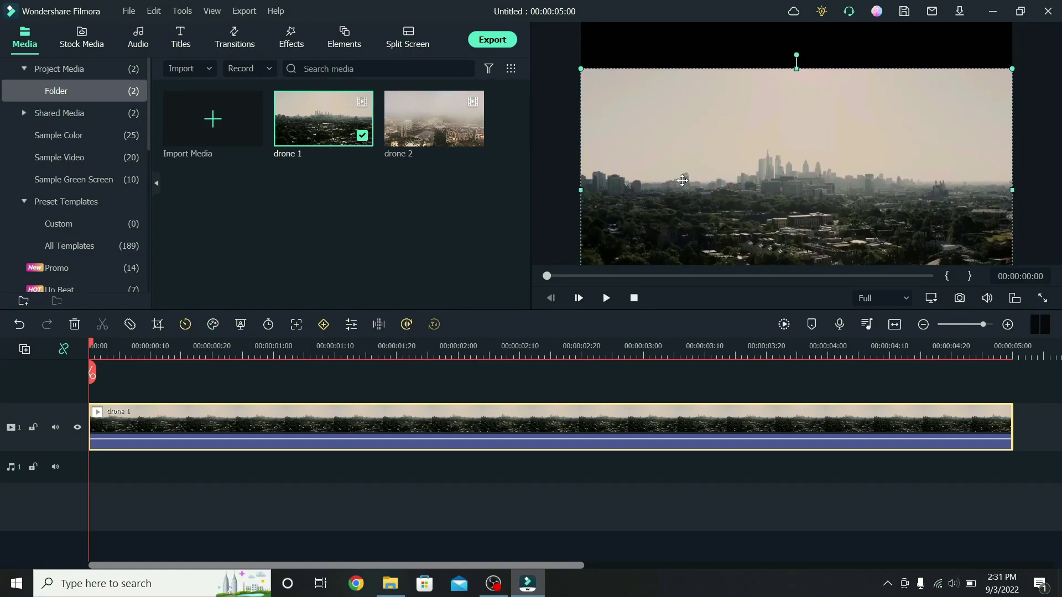
drag(420, 116, 94, 386)
- Flip drone 2 vertically and horizontally, then move it up in the frame
double_click(175, 393)
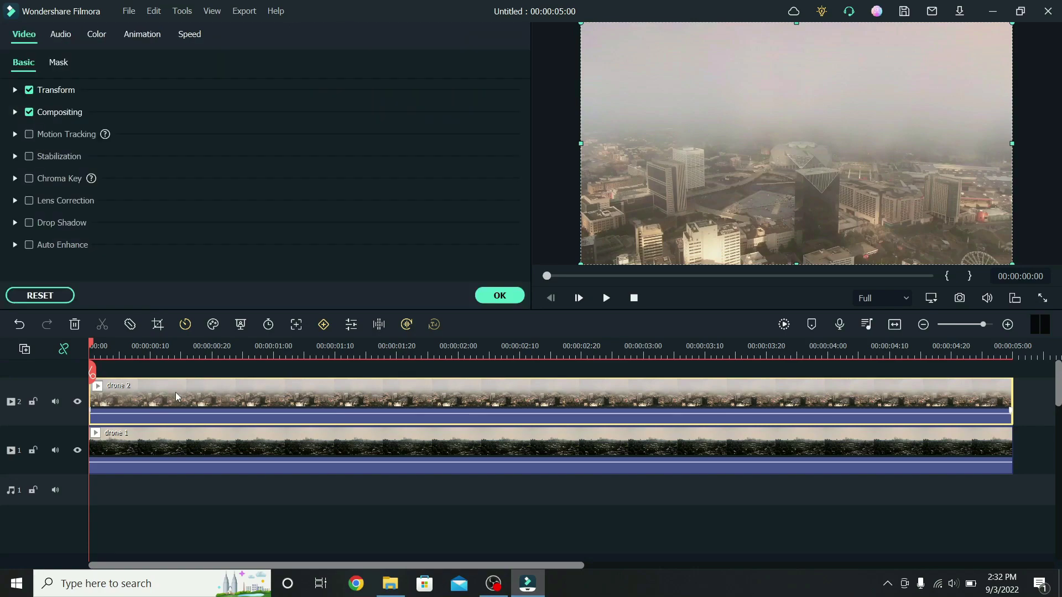
click(13, 91)
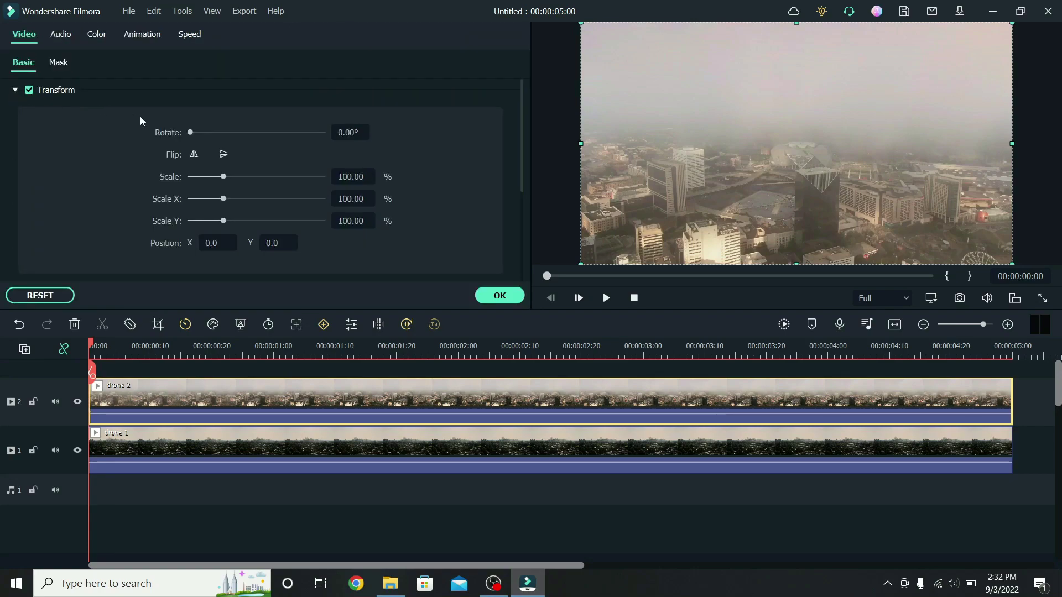
click(224, 156)
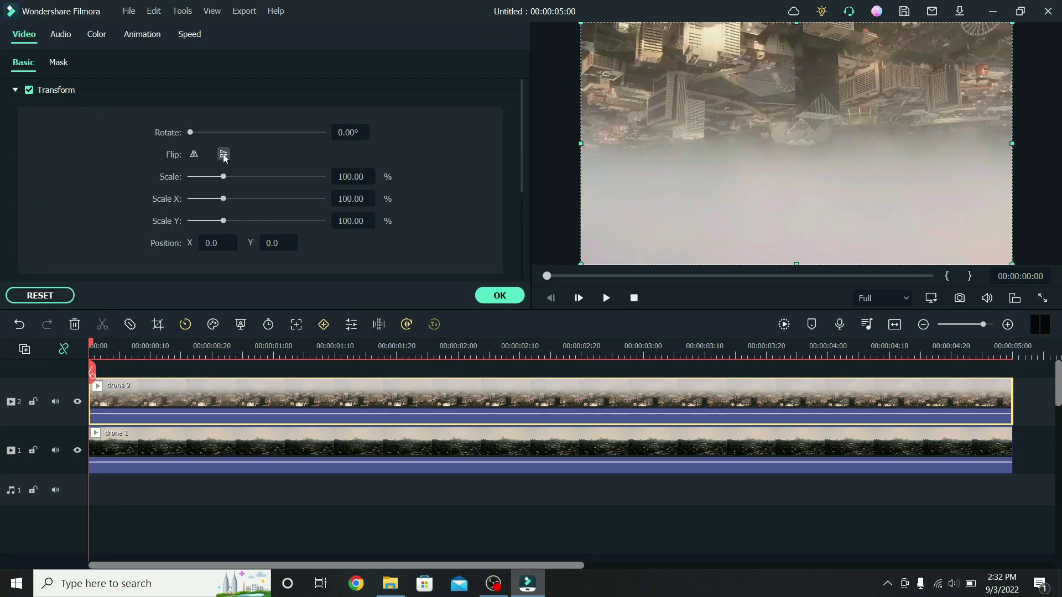
click(193, 155)
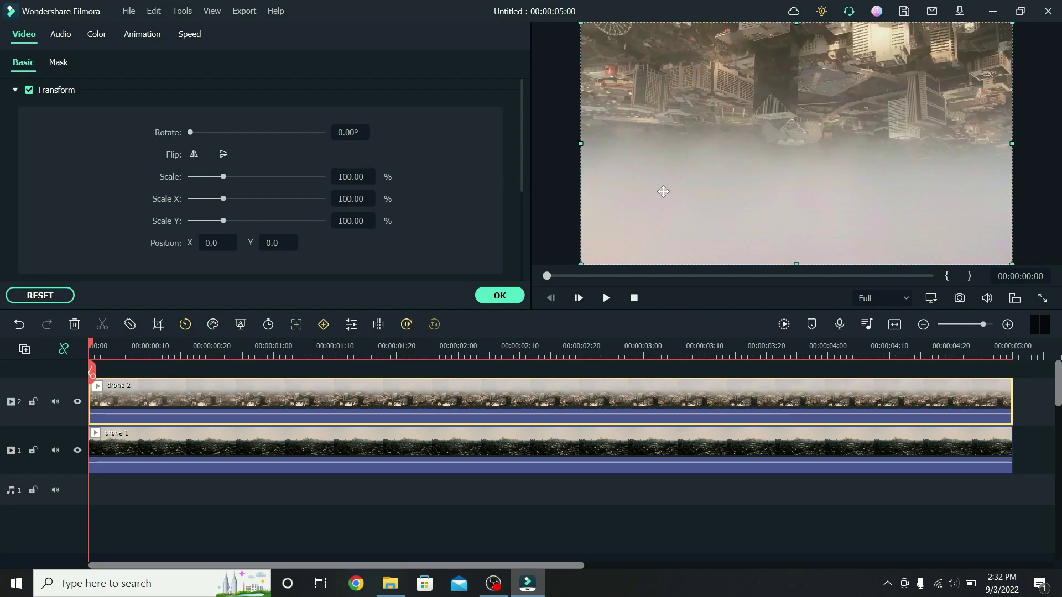
drag(663, 191, 665, 158)
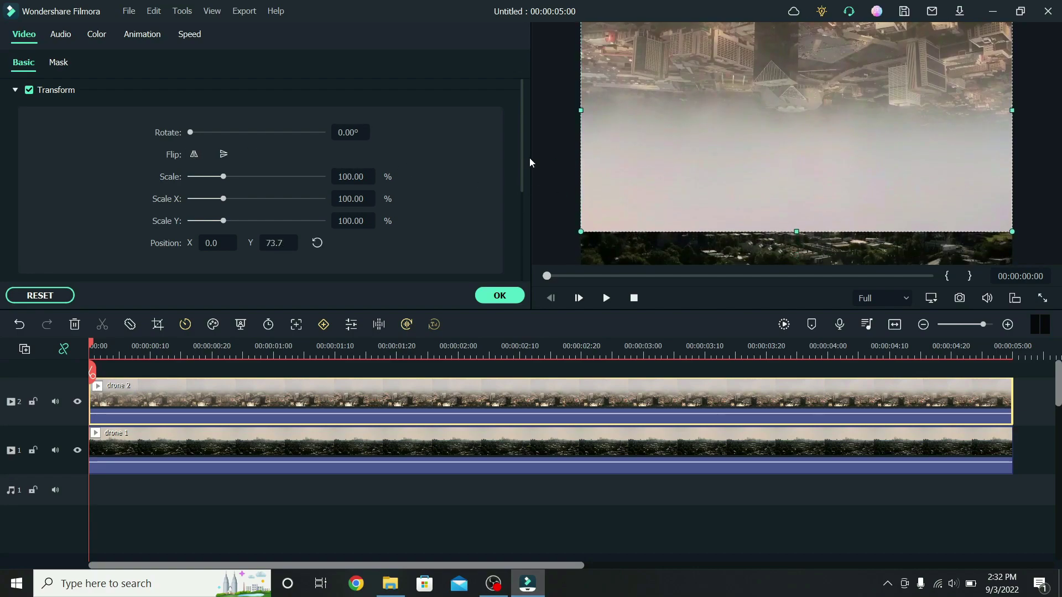
drag(522, 157, 525, 251)
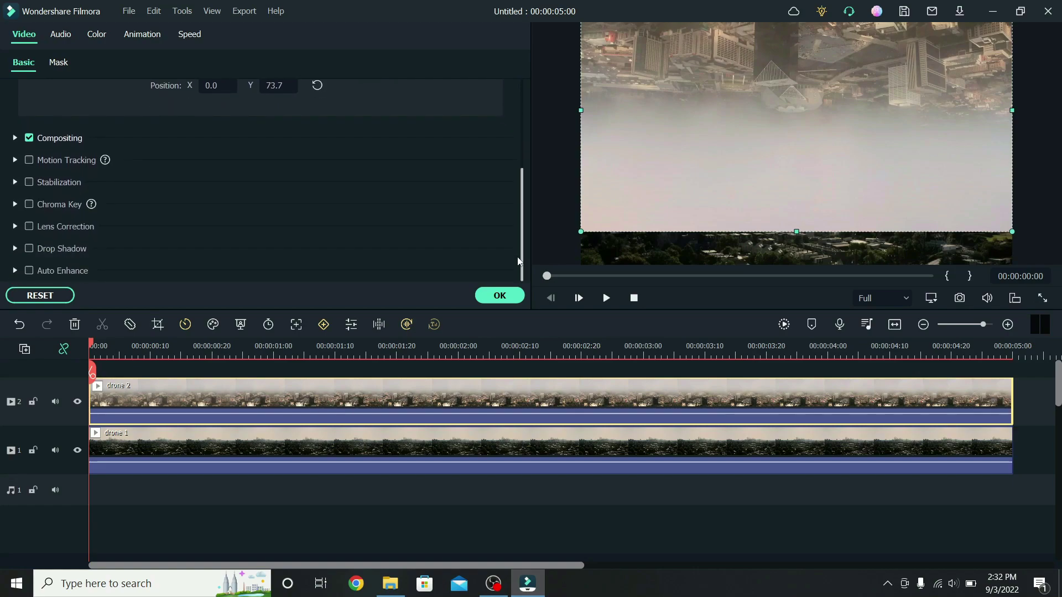
- Try drone 2 at 70% opacity, fine-tune both clips' positions, then restore 100% opacity
click(15, 139)
click(349, 202)
text(70)
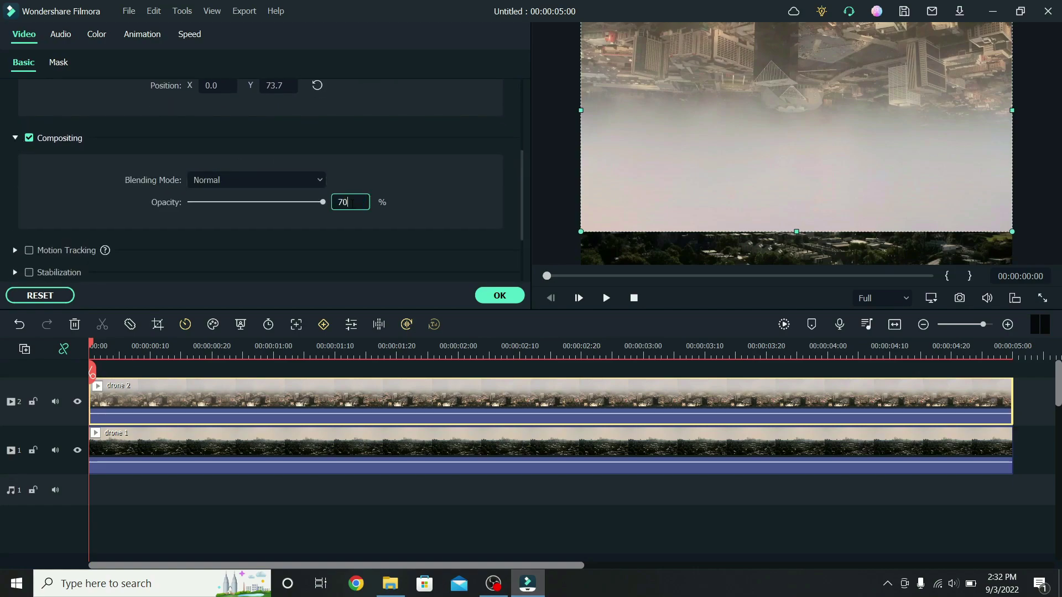
key(Return)
drag(645, 247, 650, 246)
drag(878, 43, 881, 44)
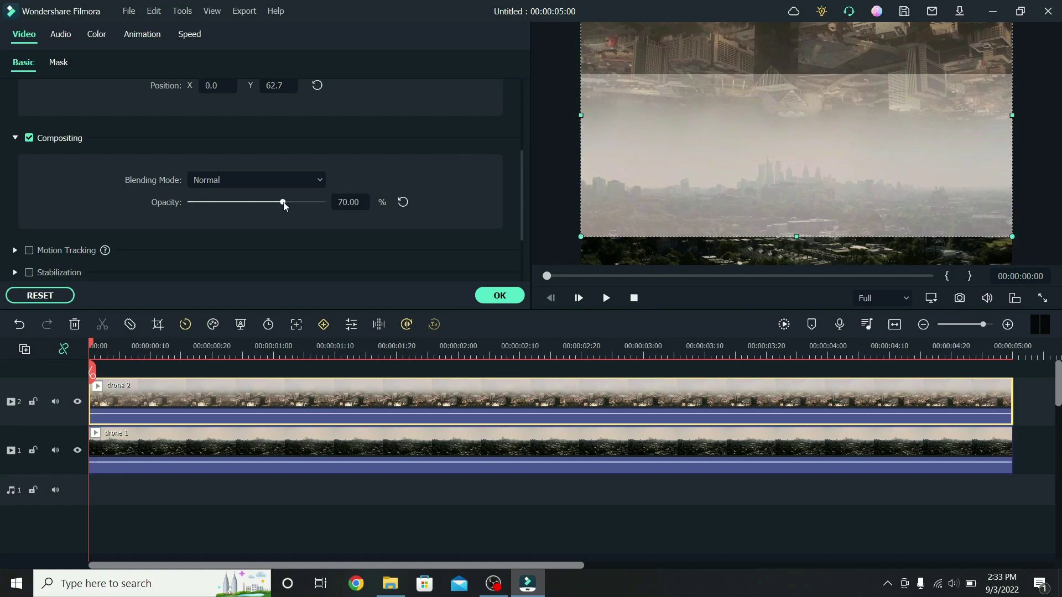
drag(284, 203, 333, 206)
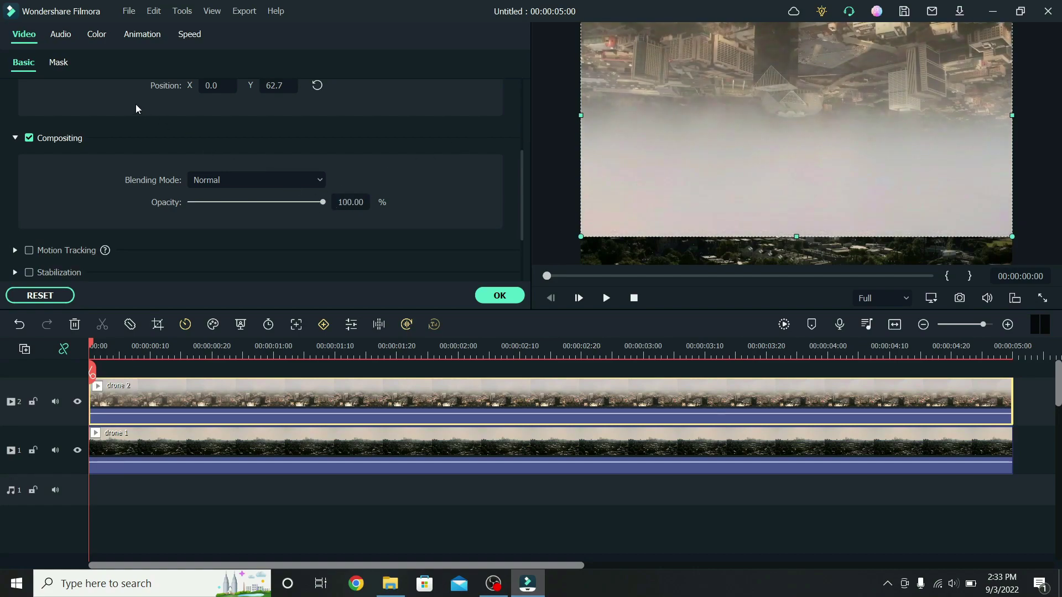
- Give drone 2 an inverted Single line mask rotated 90° and lowered to Y -42.5
click(59, 62)
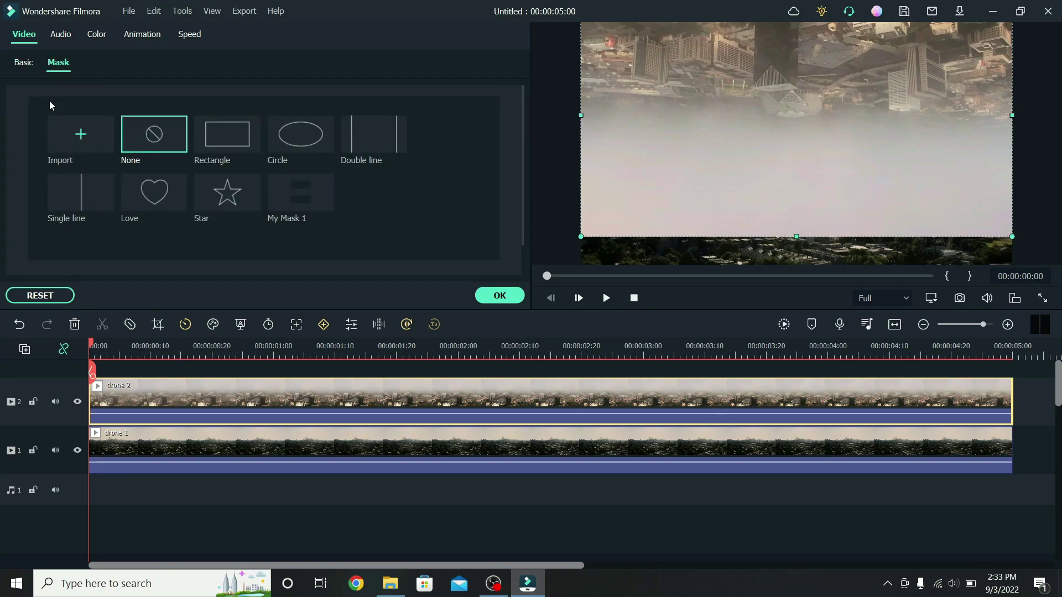
click(62, 195)
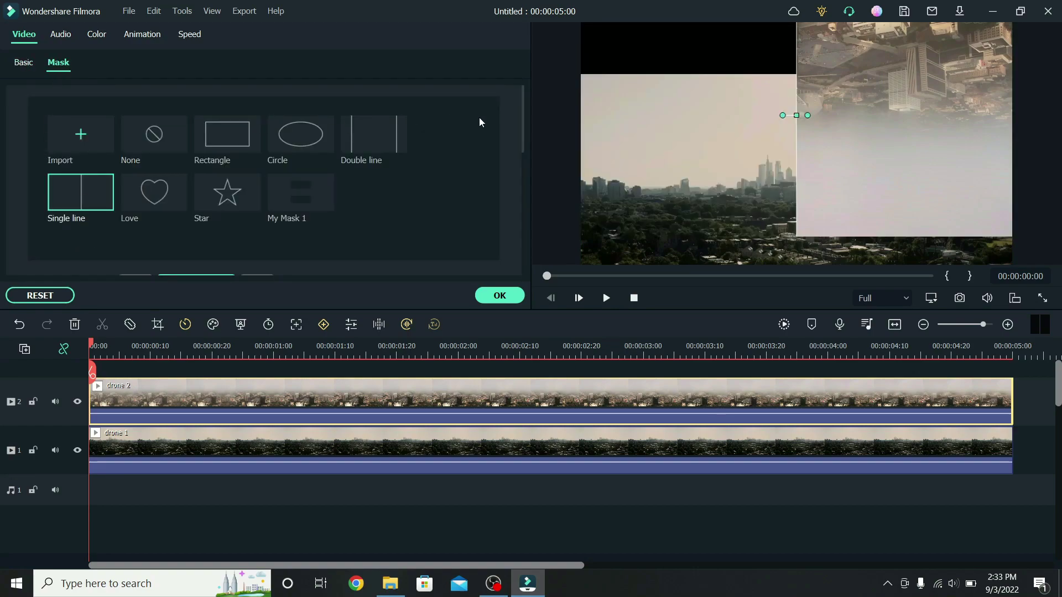
drag(524, 138, 526, 197)
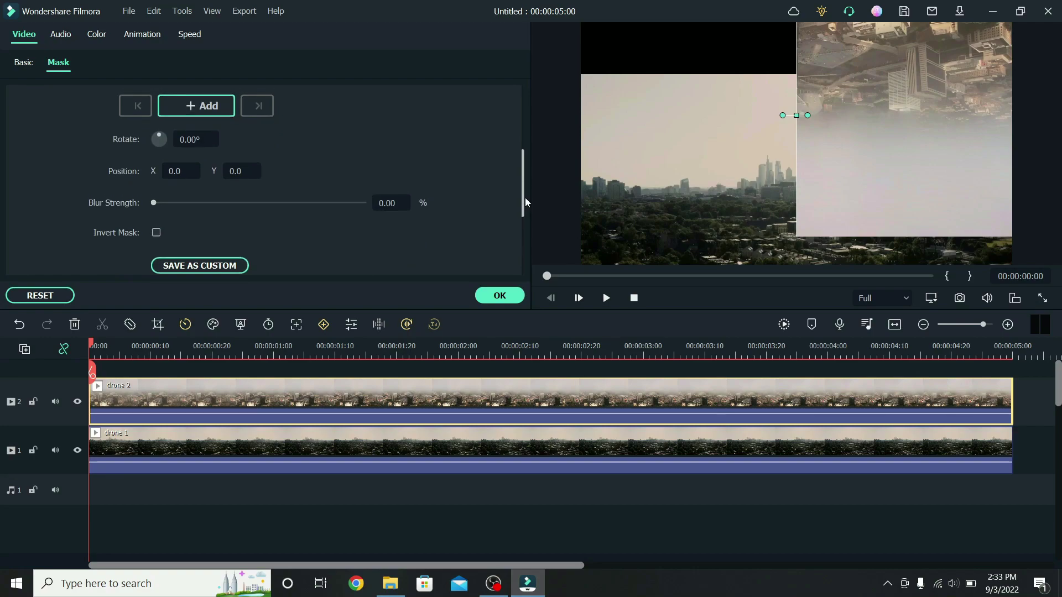
click(215, 140)
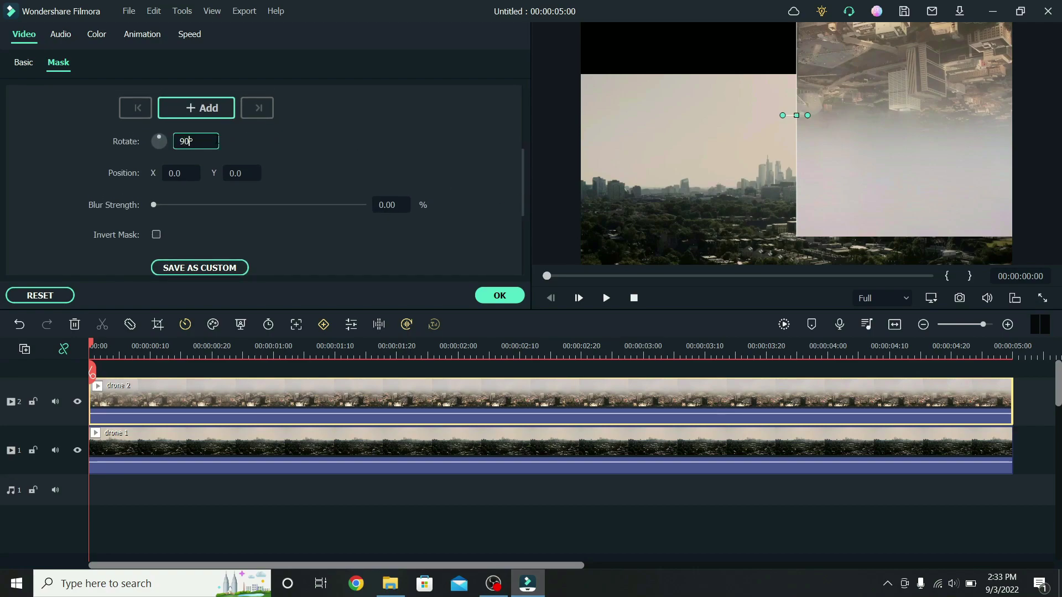
text(90)
key(Return)
click(156, 236)
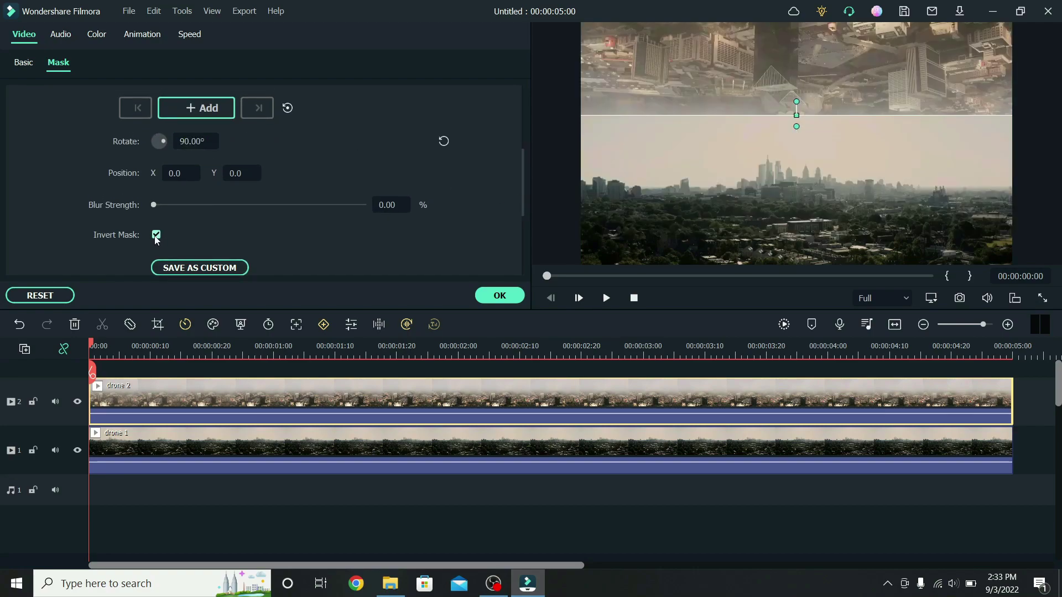
drag(628, 128, 631, 159)
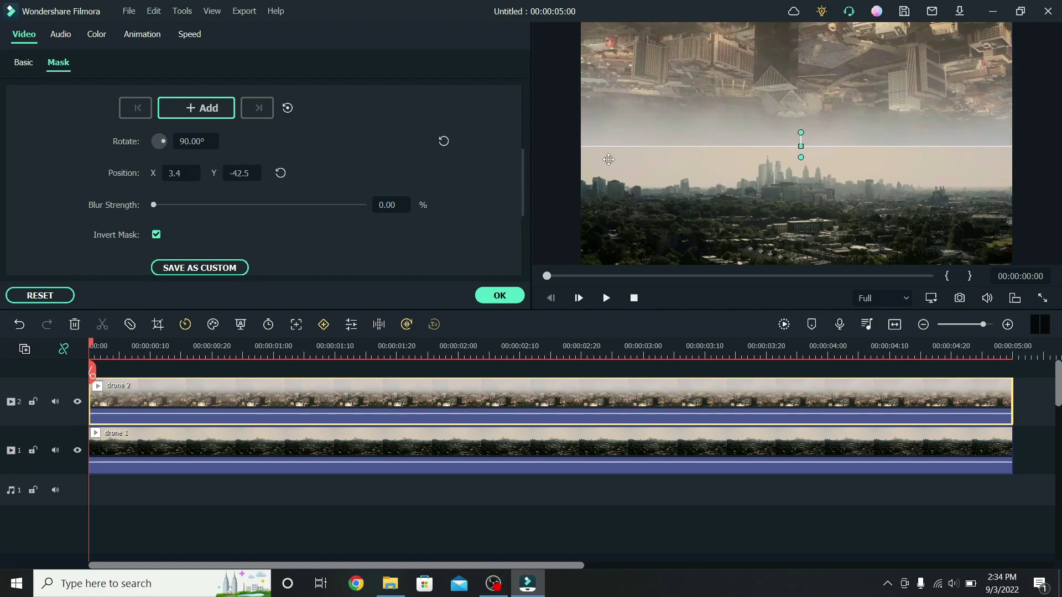
click(565, 164)
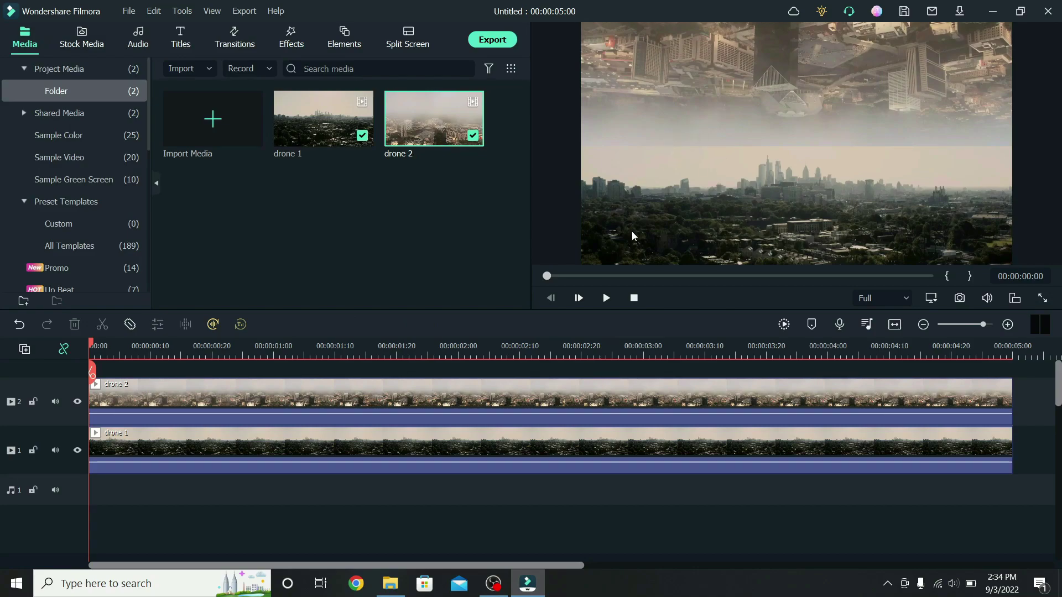
- Set drone 2's mask blur strength to 10, then deselect it and play the mirrored city
double_click(625, 386)
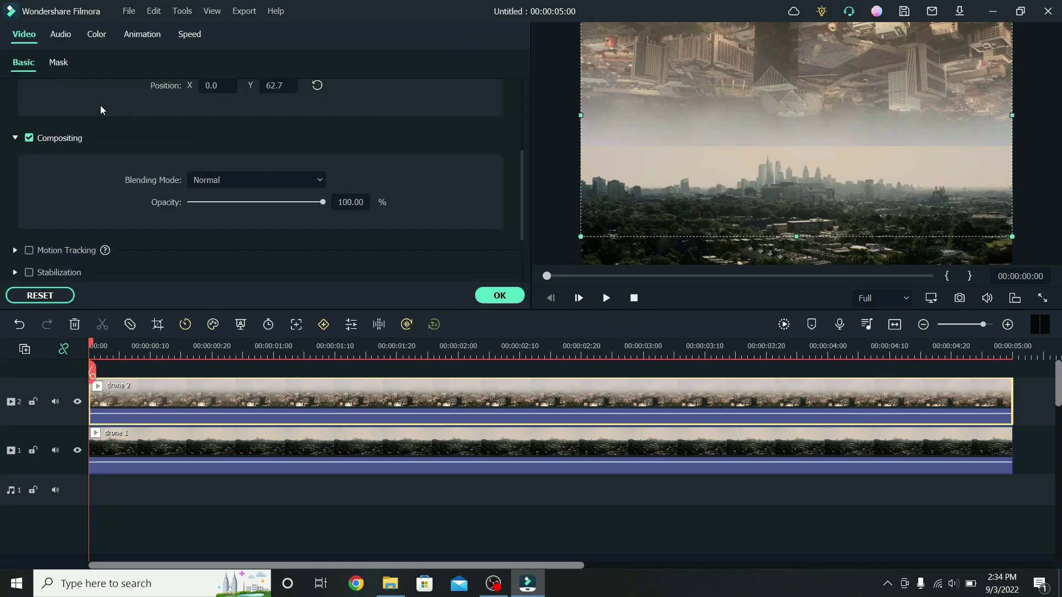
click(55, 63)
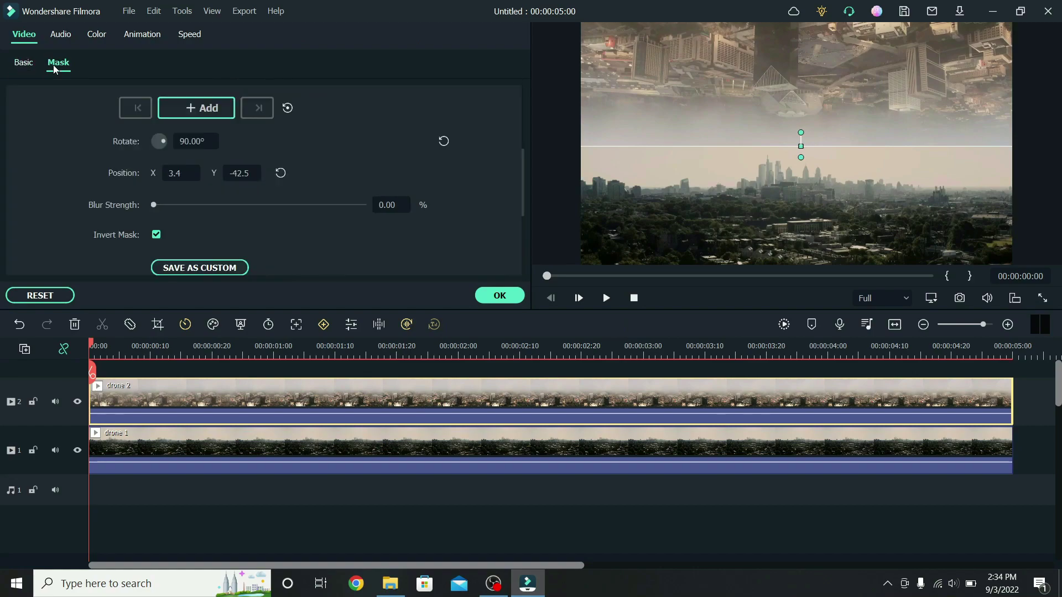
click(401, 200)
key(Return)
click(500, 296)
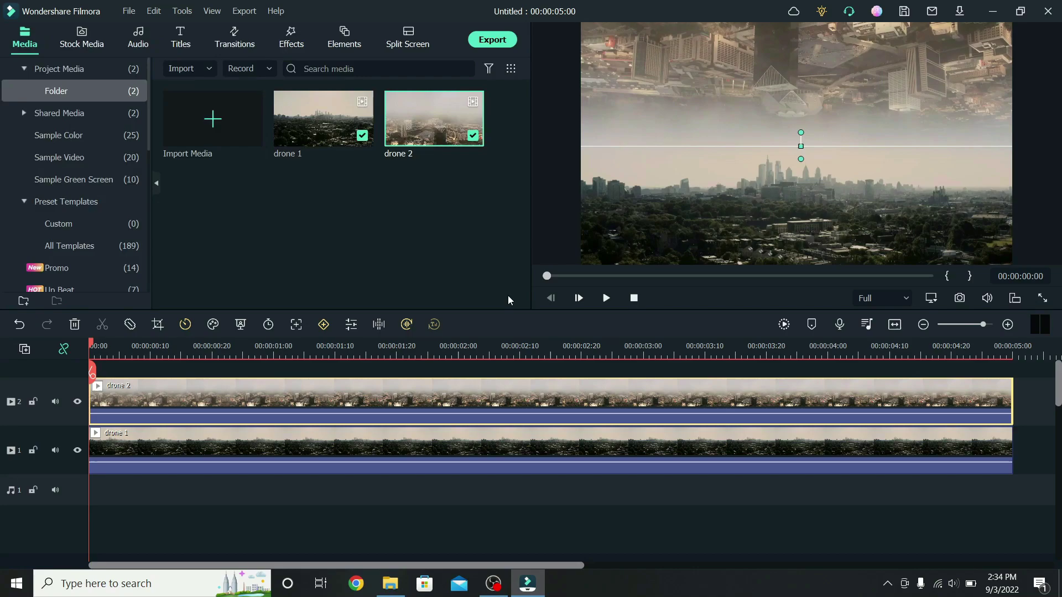
click(534, 375)
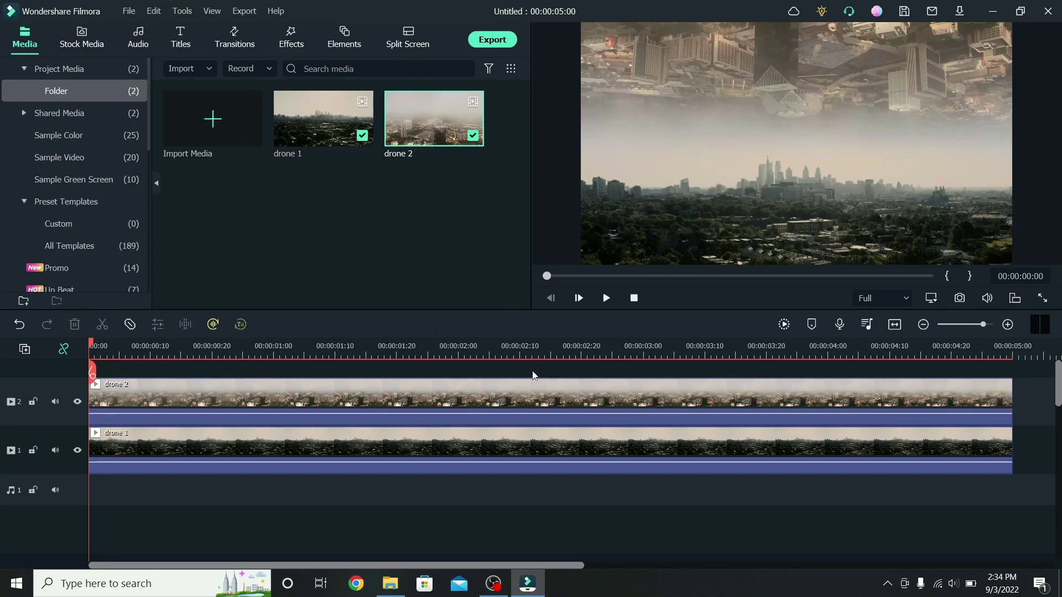
key(space)
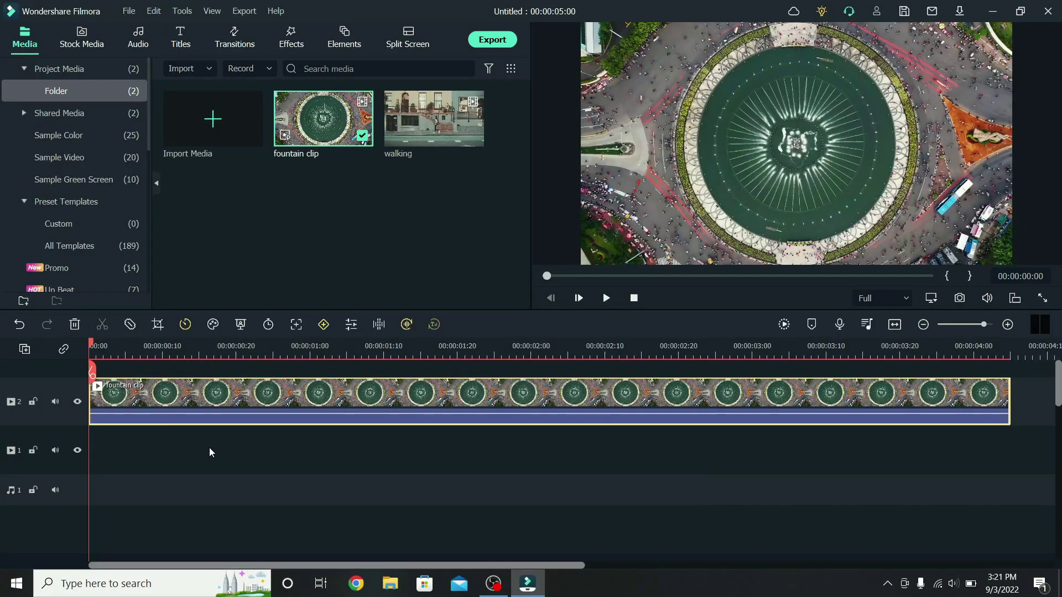
- Split the fountain clip at one second and open the second piece's properties
drag(92, 344, 273, 357)
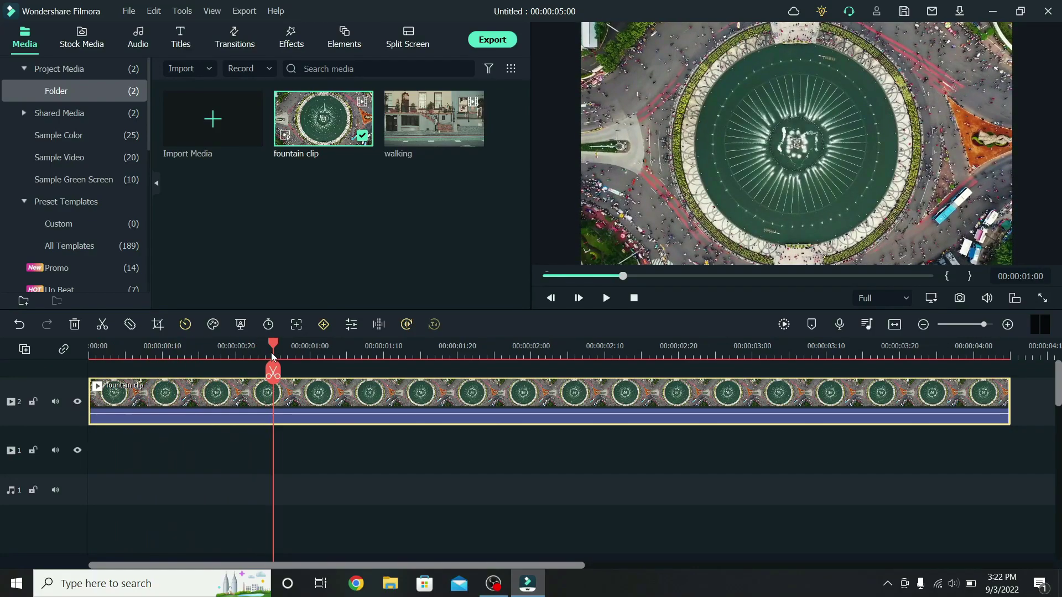
click(273, 373)
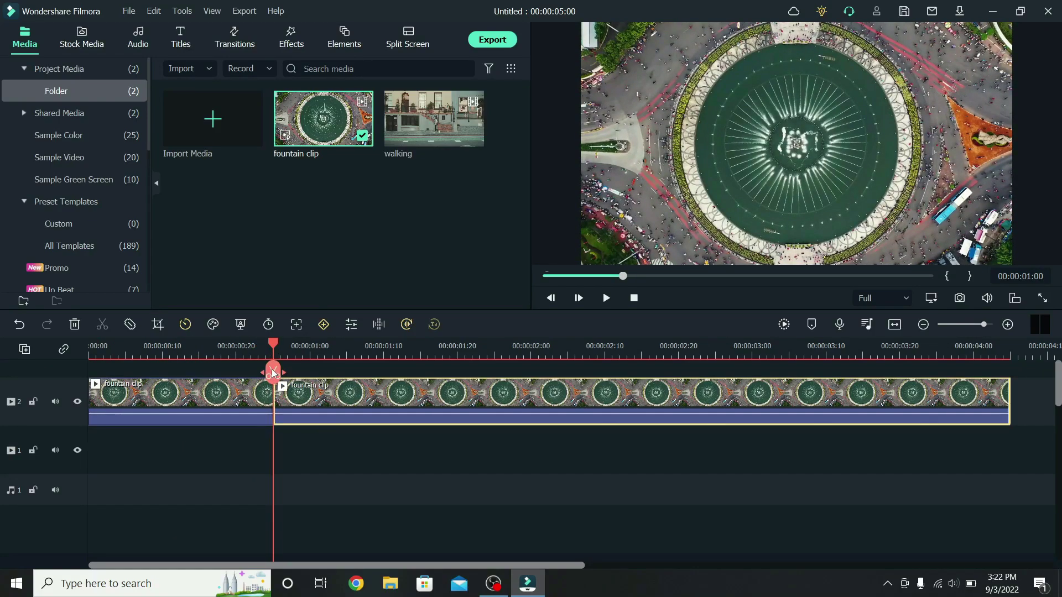
double_click(346, 393)
- Add a circle mask around the fountain at 47.71% width and 47.71% height
click(58, 63)
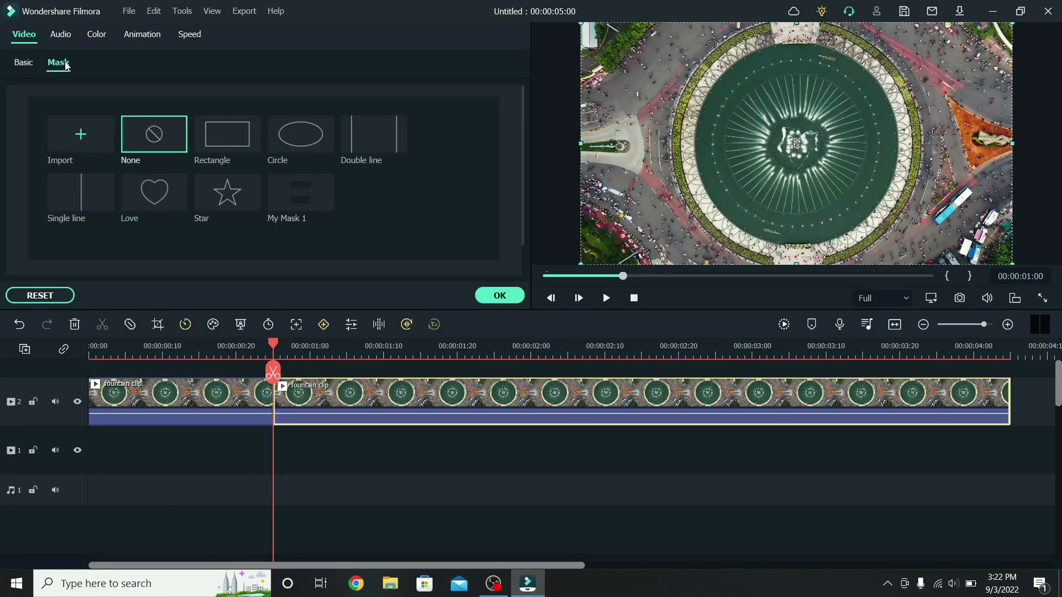
click(288, 139)
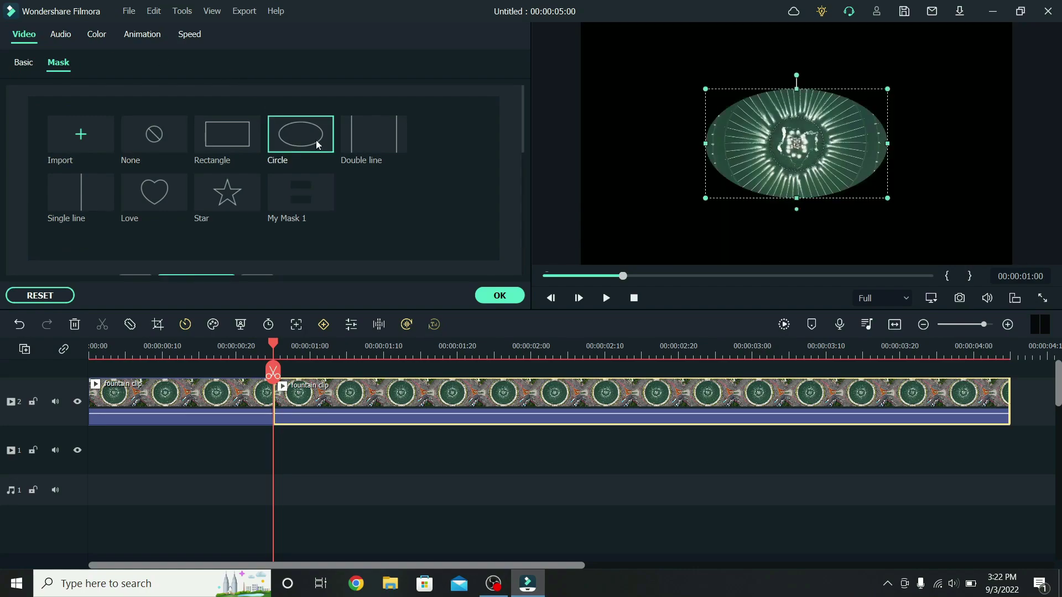
drag(707, 144, 710, 144)
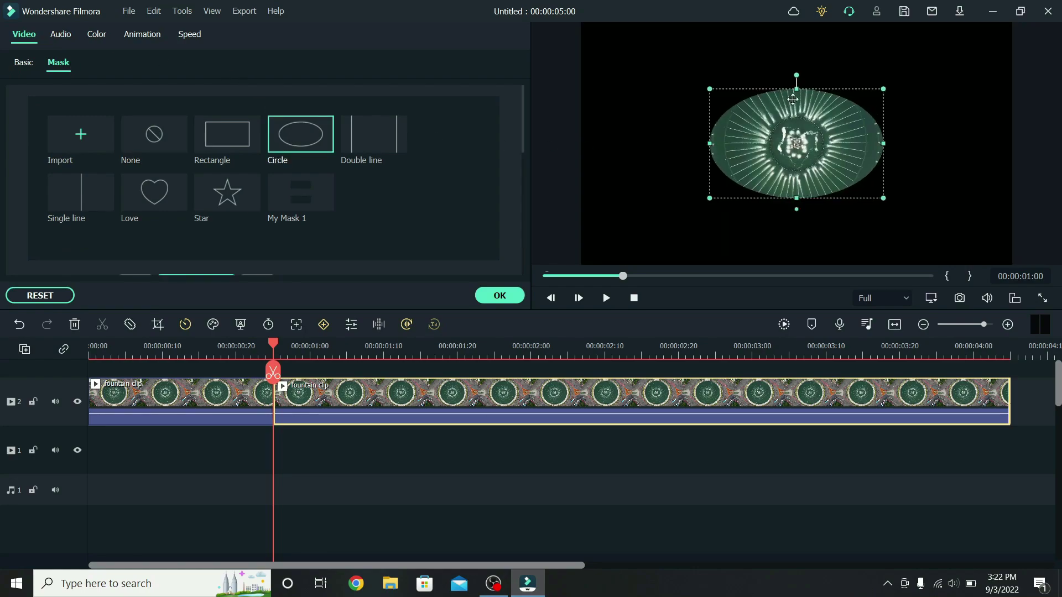
drag(798, 89, 790, 55)
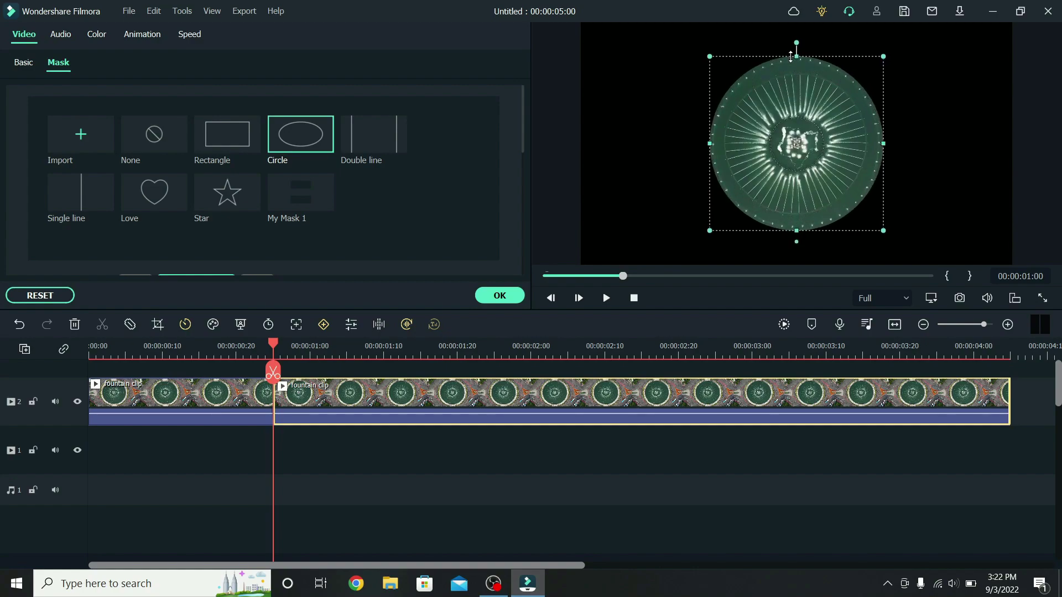
drag(522, 131, 520, 225)
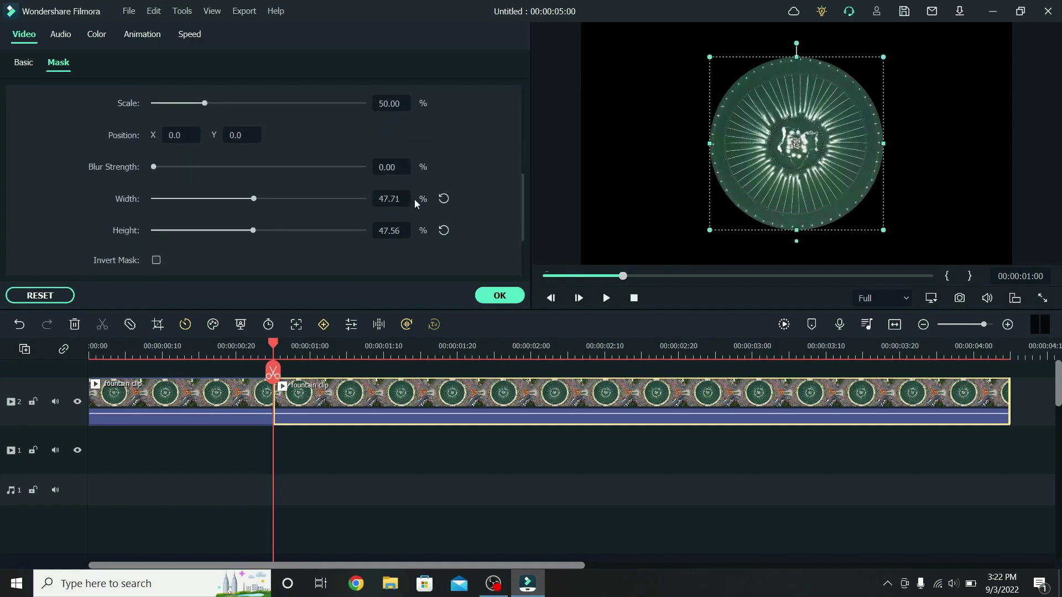
click(397, 233)
key(BackSpace)
key(BackSpace)
key(Return)
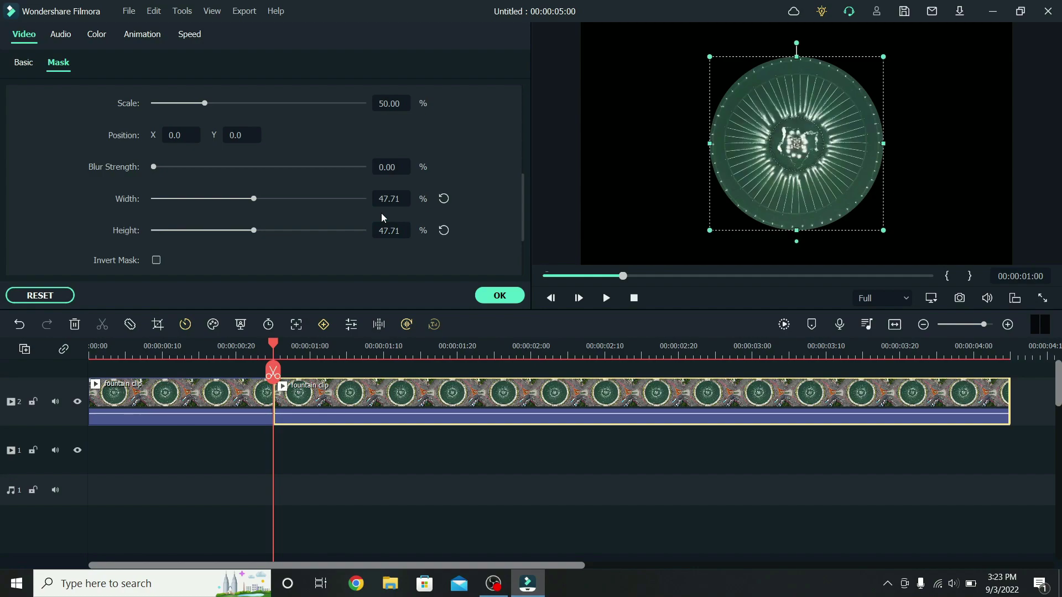
- Copy the masked fountain clip and paste it onto a new track 3
right_click(427, 398)
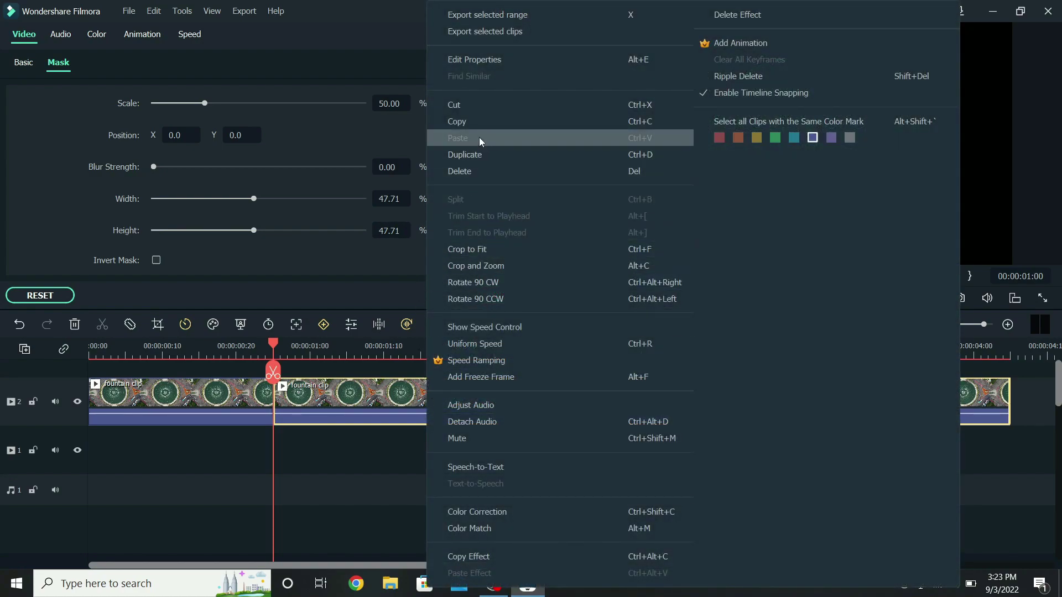
click(473, 126)
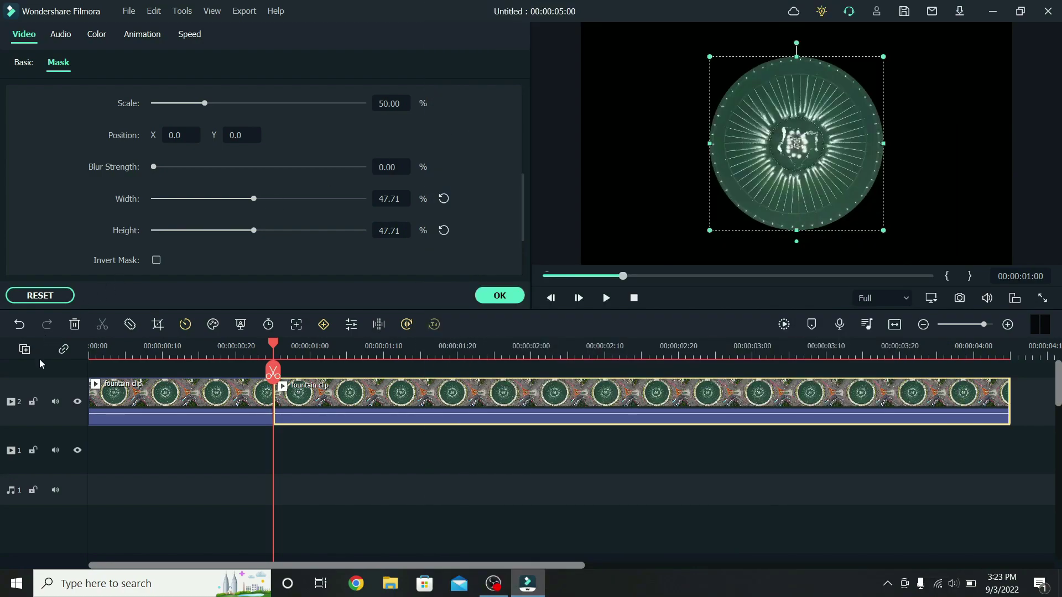
right_click(317, 370)
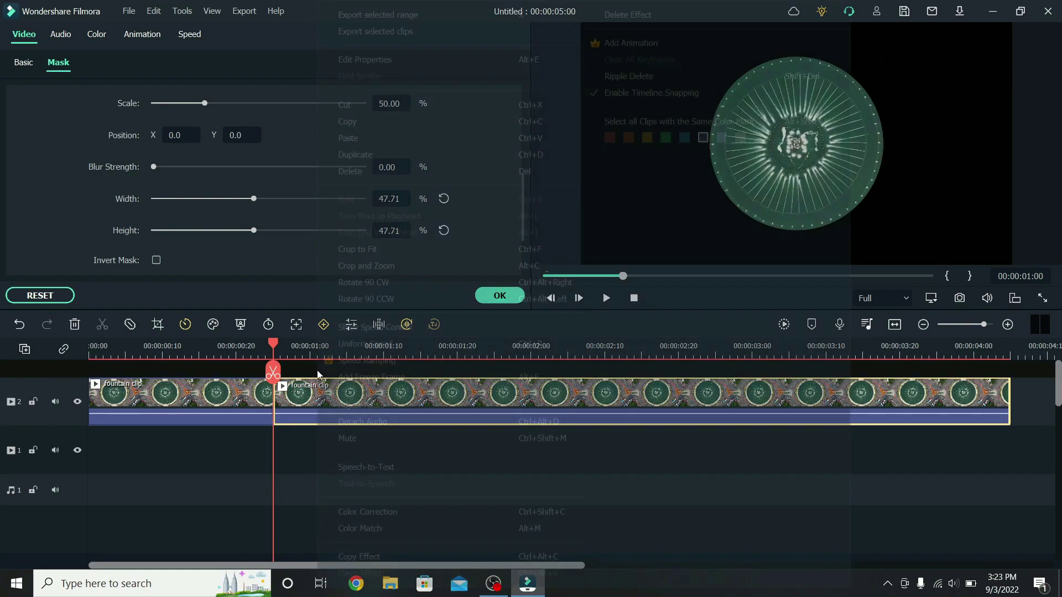
click(350, 139)
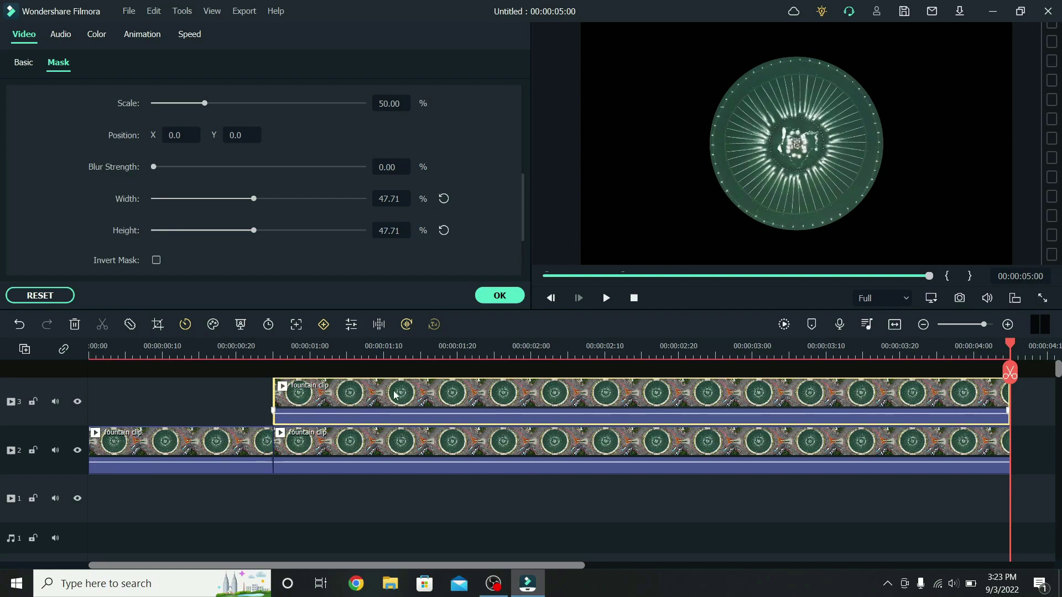
- Invert the copy's circle mask and toggle track 3 off and on to compare
click(157, 260)
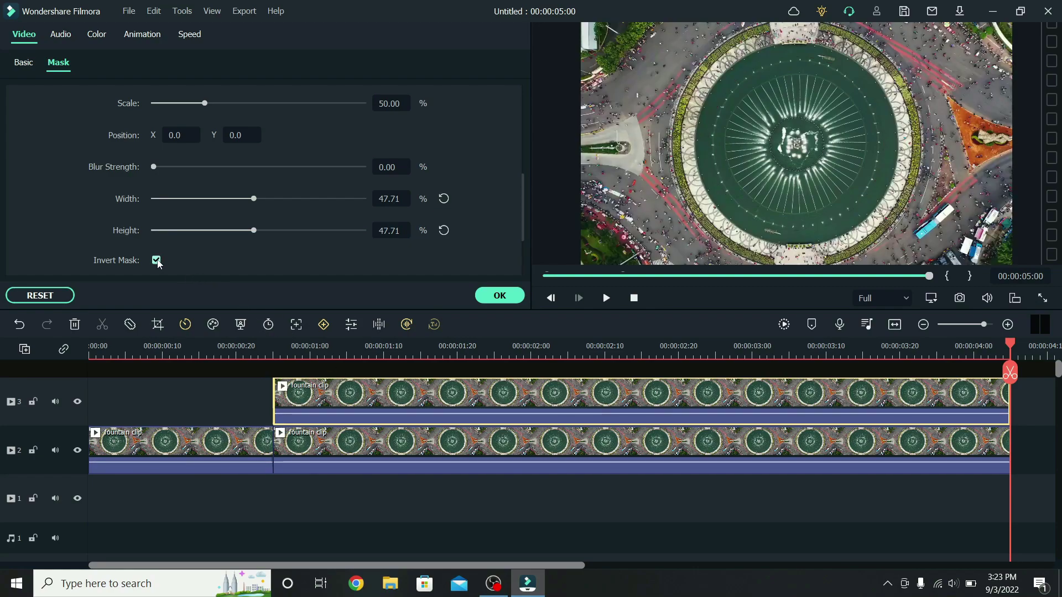
click(77, 401)
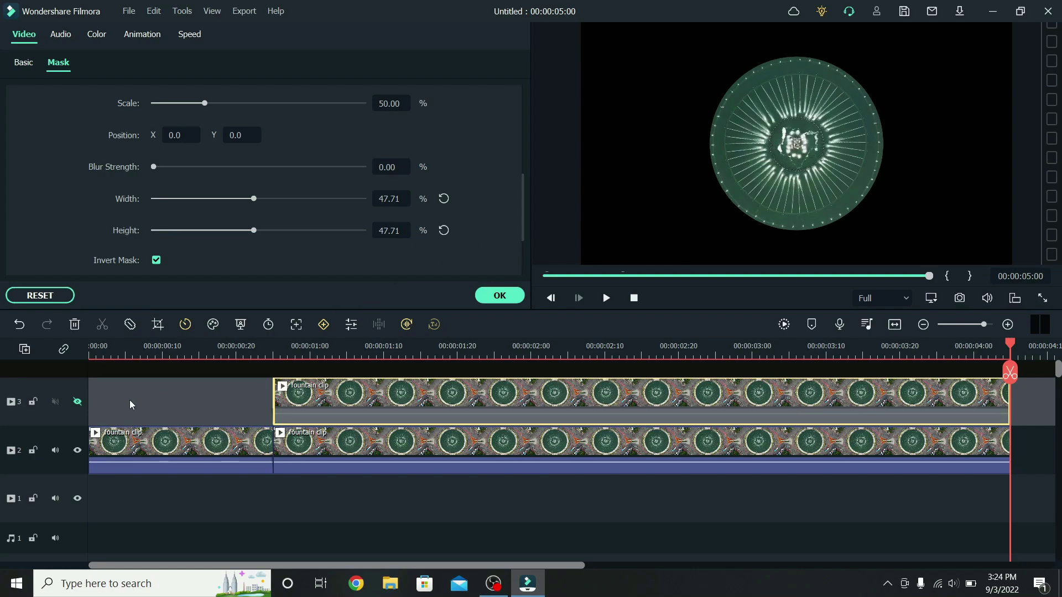
click(77, 401)
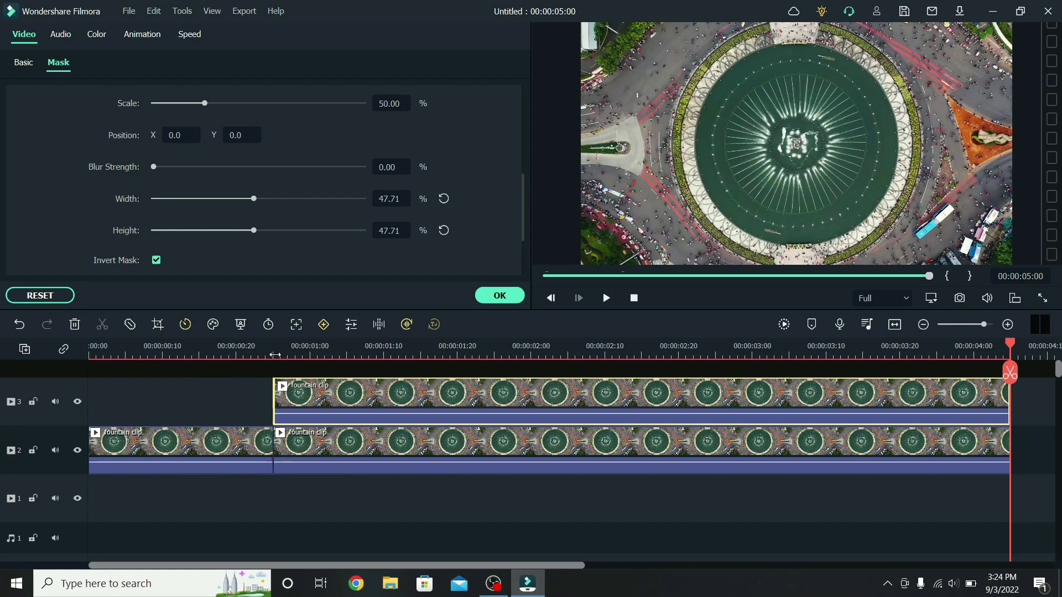
click(276, 355)
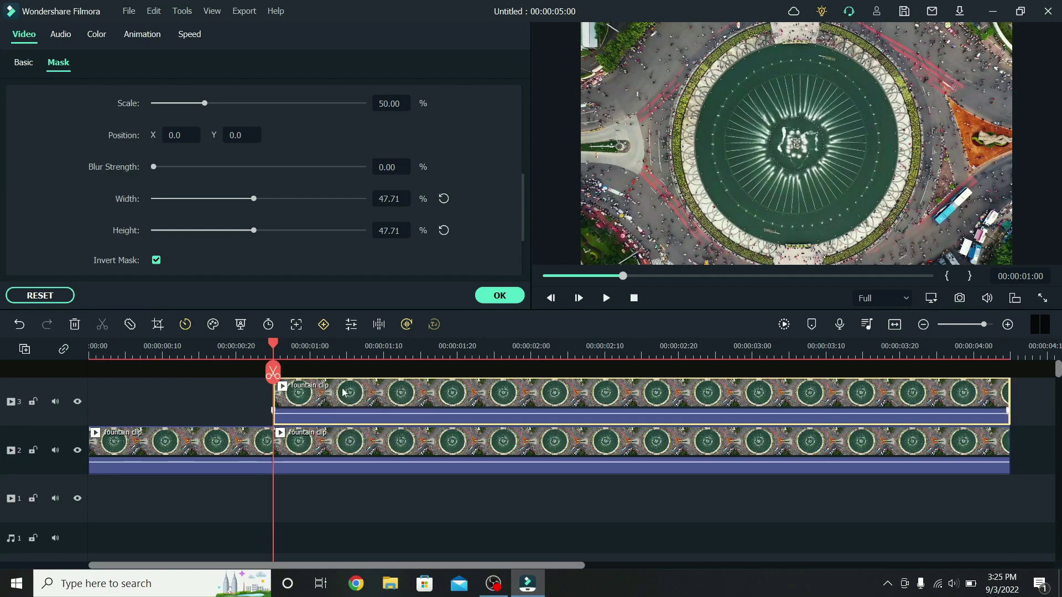
- Keyframe the track 3 fountain's scale from 100% at start to 289% at 00:00:01:17
click(145, 35)
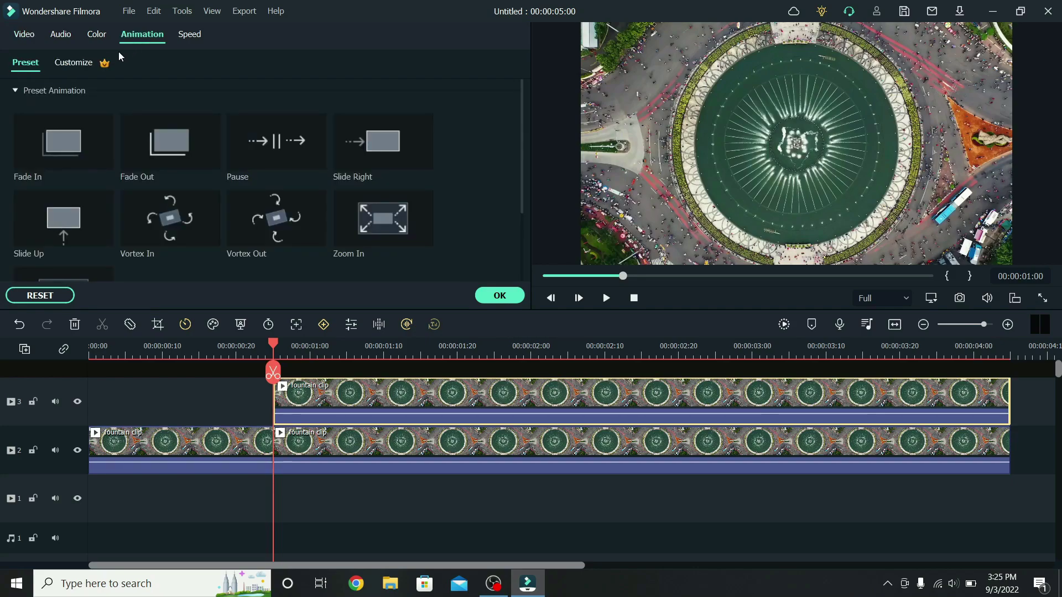
click(75, 64)
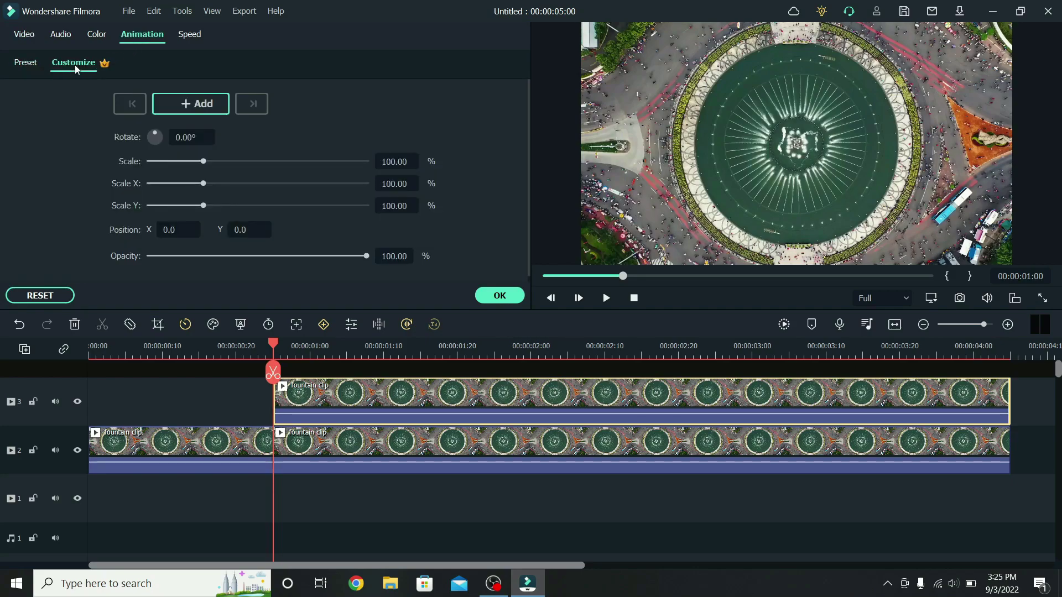
click(188, 105)
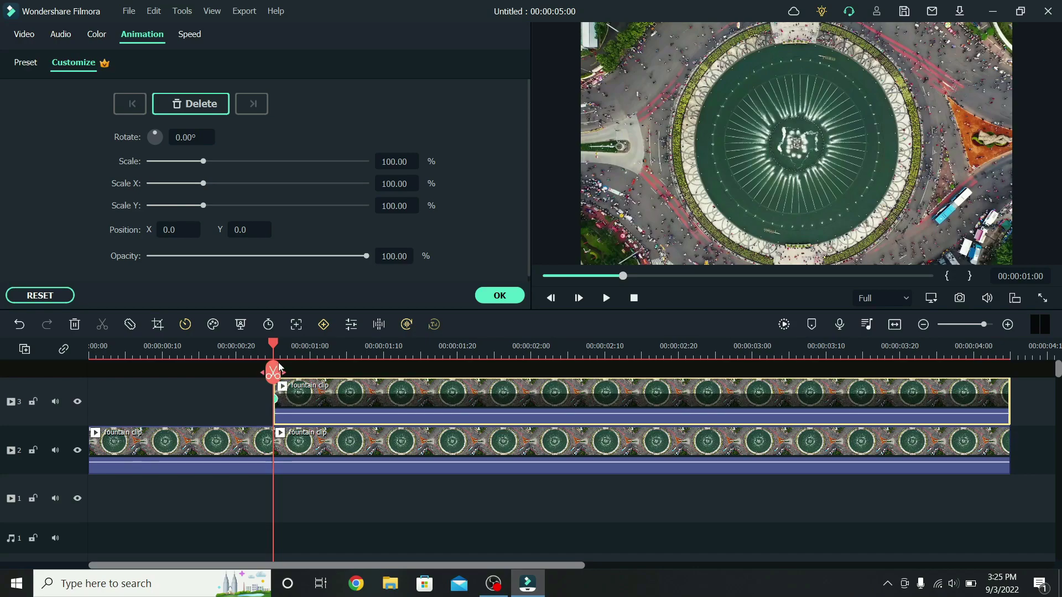
drag(275, 347, 423, 344)
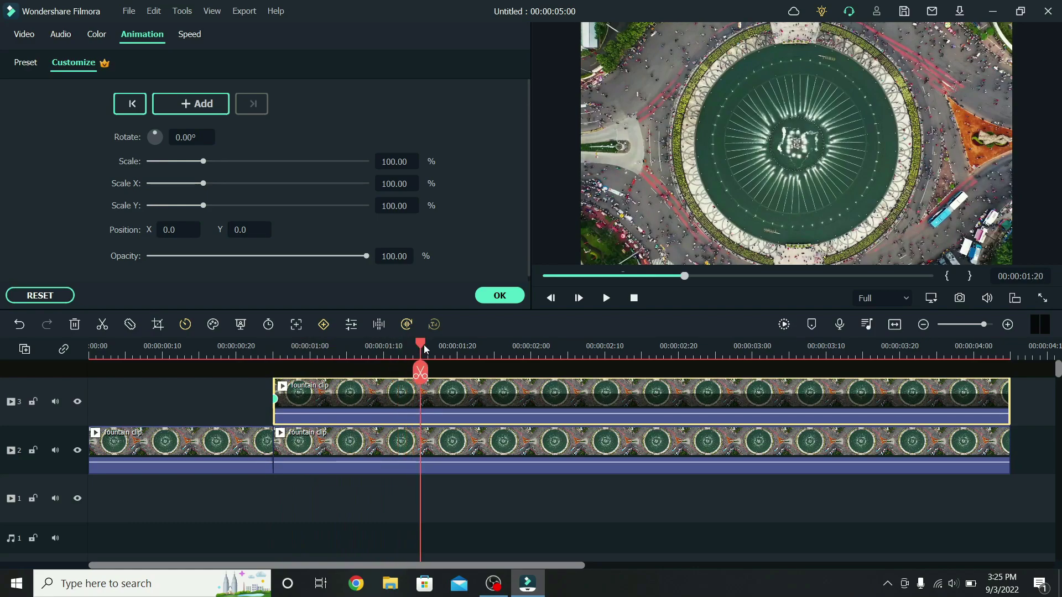
click(203, 108)
drag(204, 162, 307, 164)
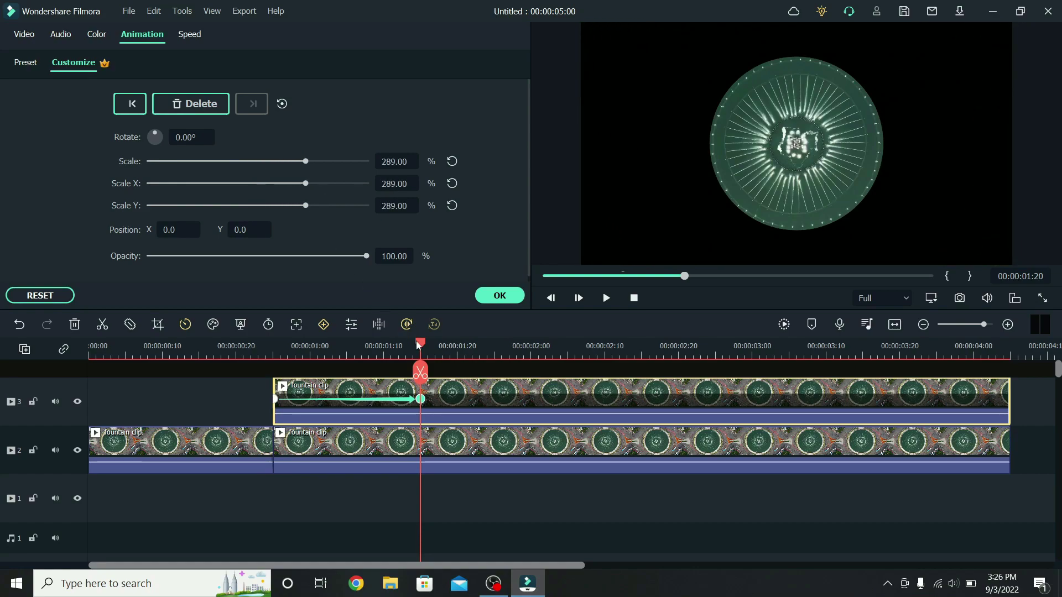
- Play back the scale animation from the clip start
drag(414, 345, 88, 346)
key(space)
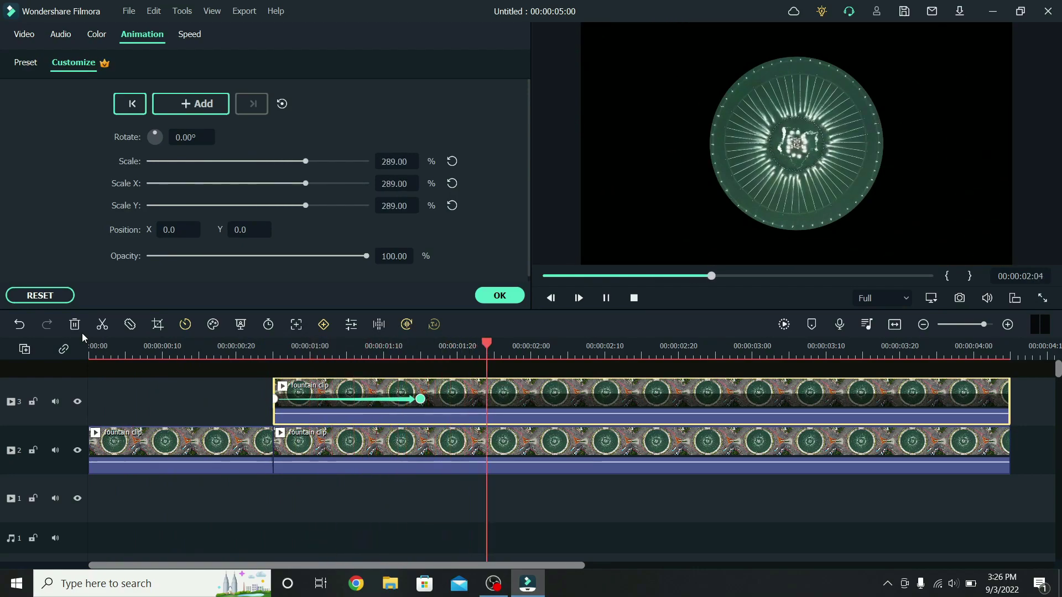
key(space)
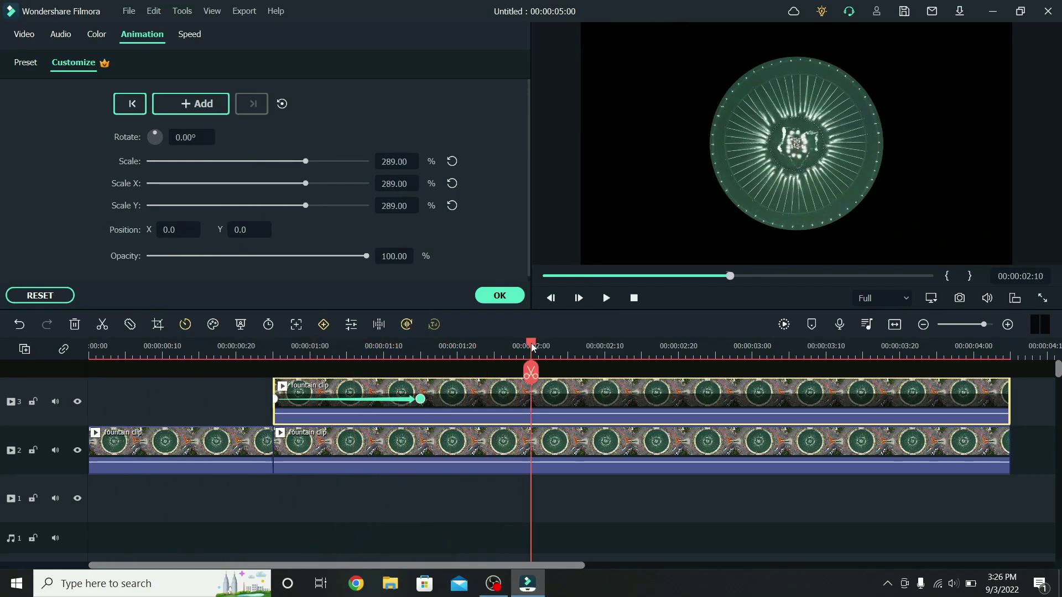
drag(531, 343, 272, 344)
- Keyframe the track 2 fountain to 360° rotation, 254% scale and X 974 at 00:00:01:20
click(336, 438)
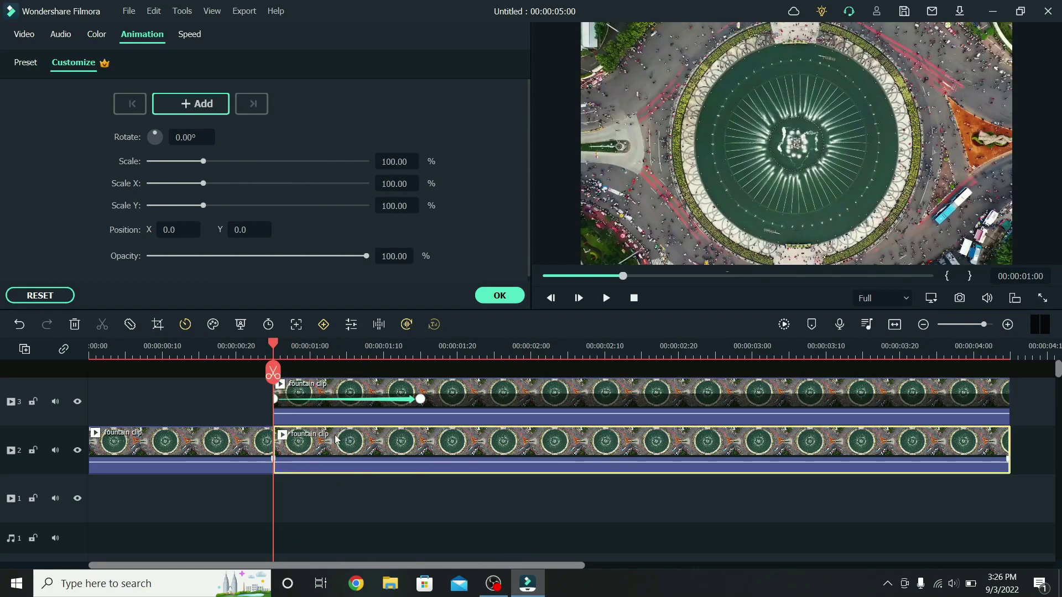
click(196, 103)
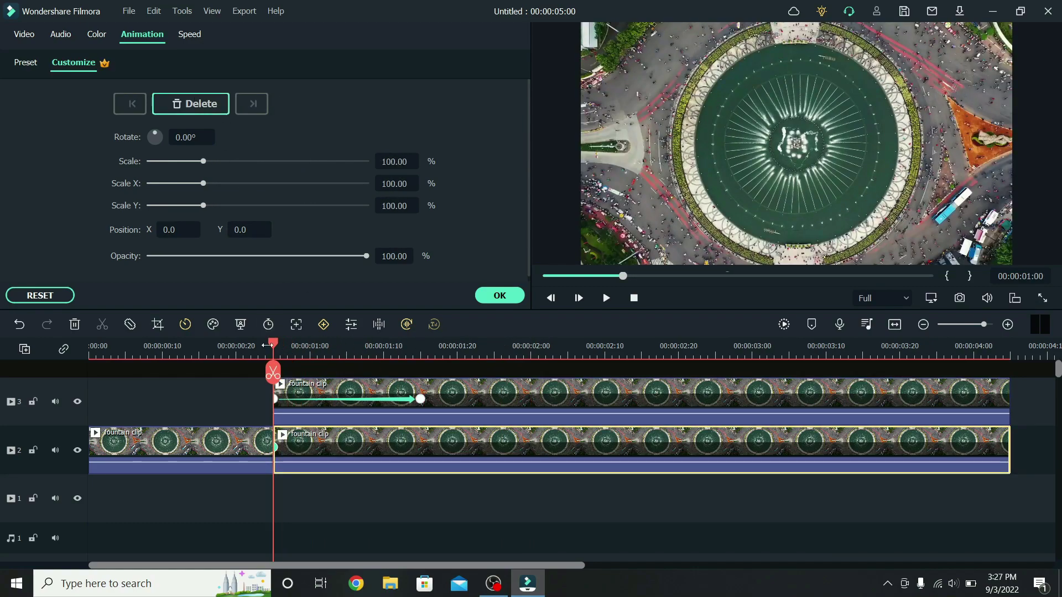
drag(275, 352, 421, 346)
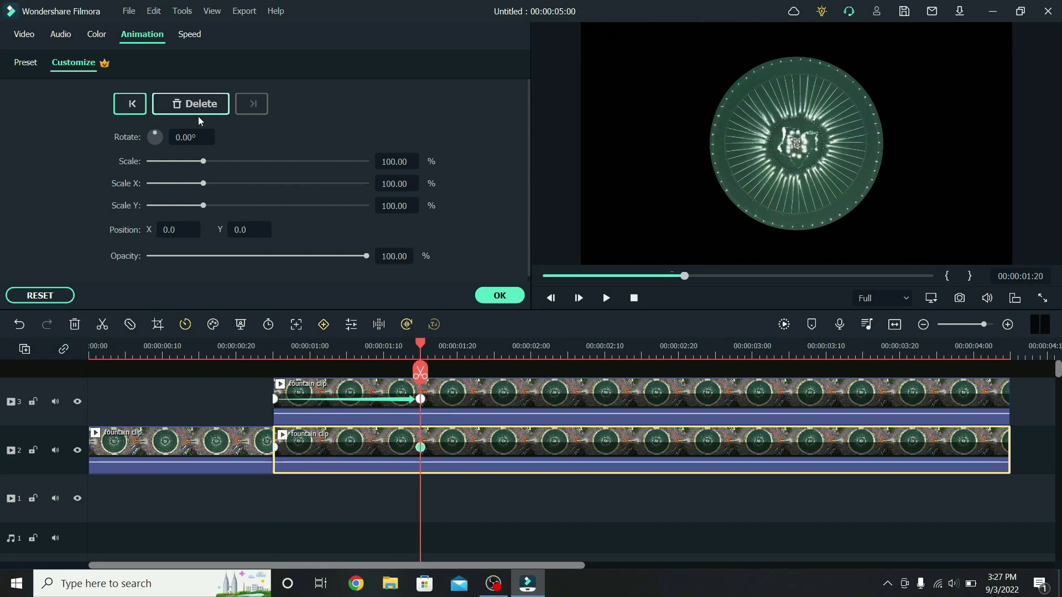
click(204, 137)
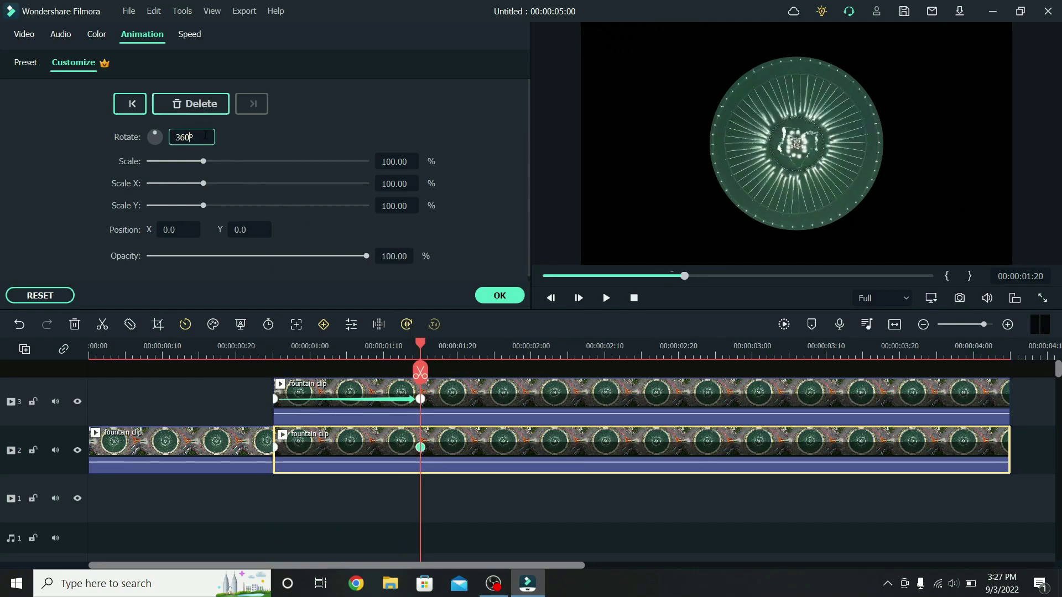
key(Return)
drag(202, 161, 286, 162)
drag(169, 232, 170, 231)
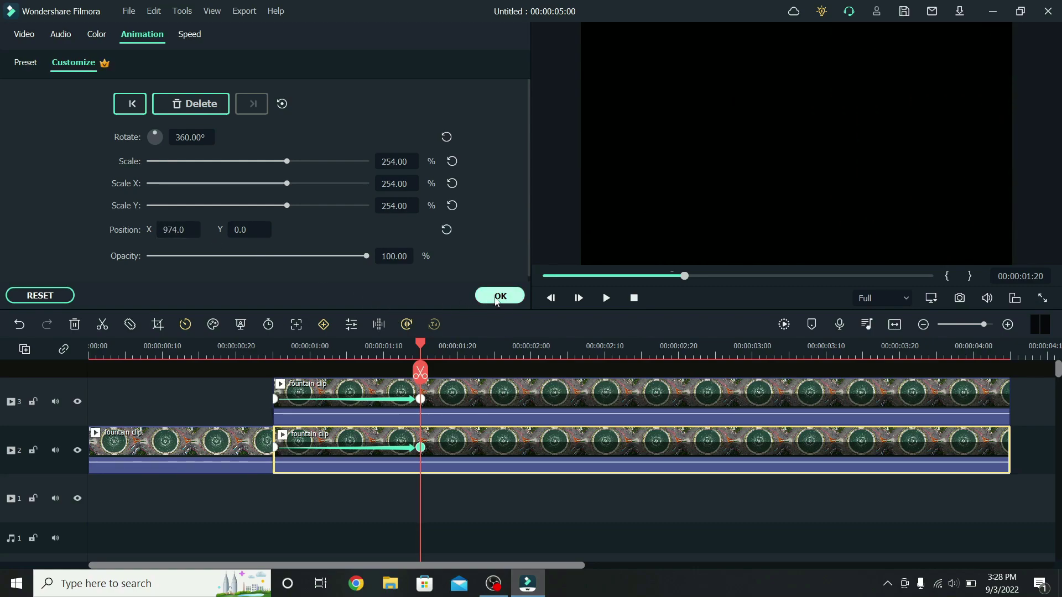
click(495, 297)
- Drop the walking clip on track 1 at 00:00:01:00, render a preview, and play it
drag(420, 135, 275, 491)
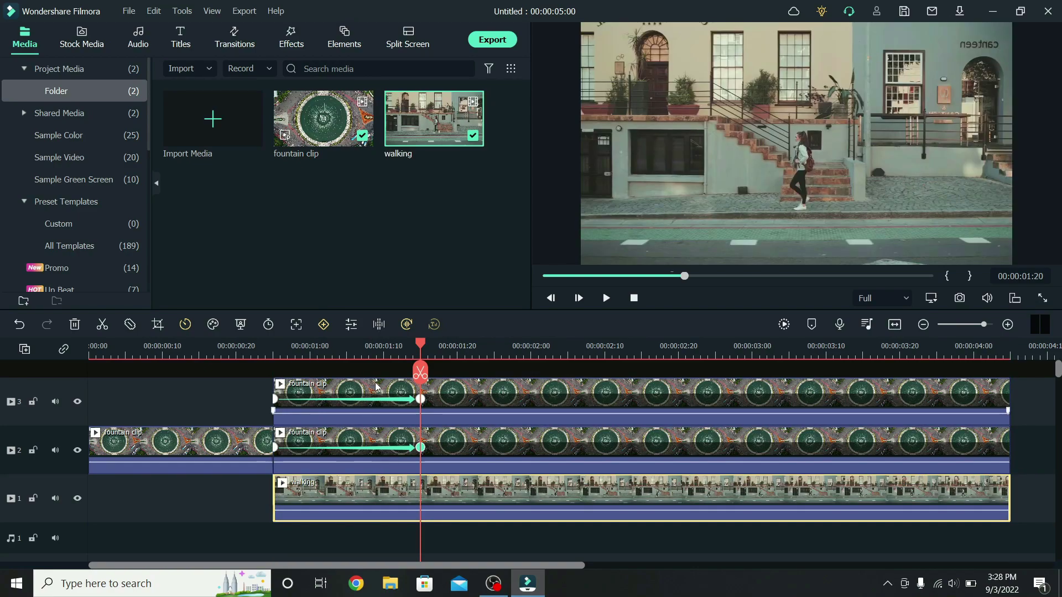
drag(421, 352, 92, 352)
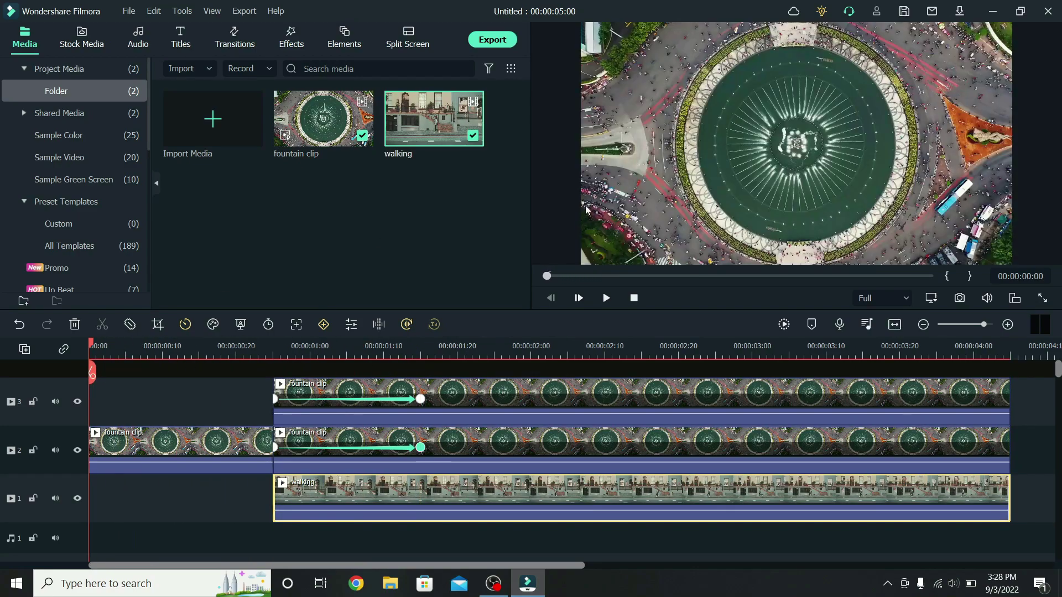
click(784, 323)
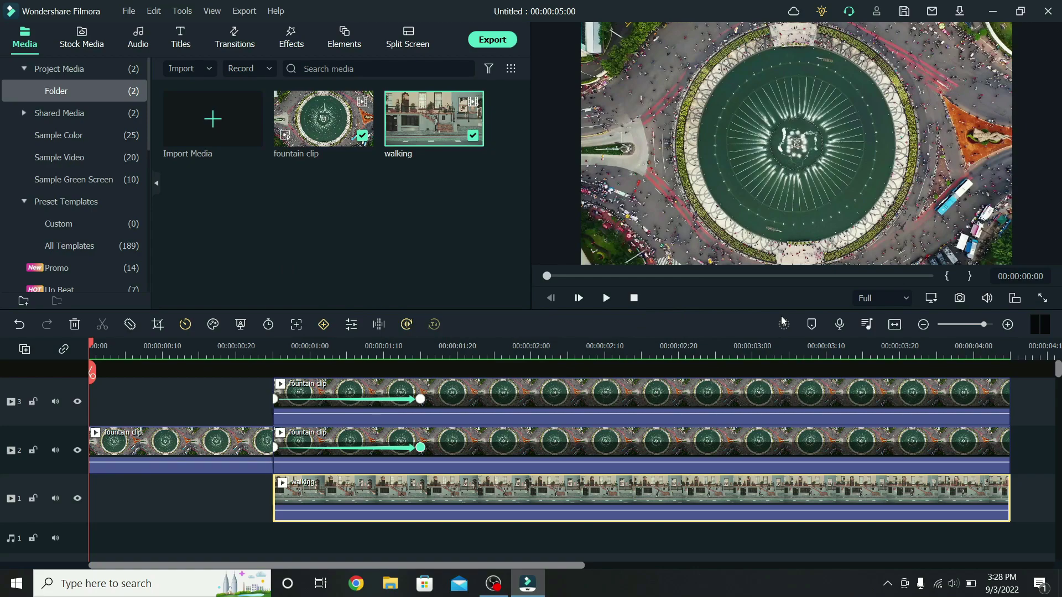
key(space)
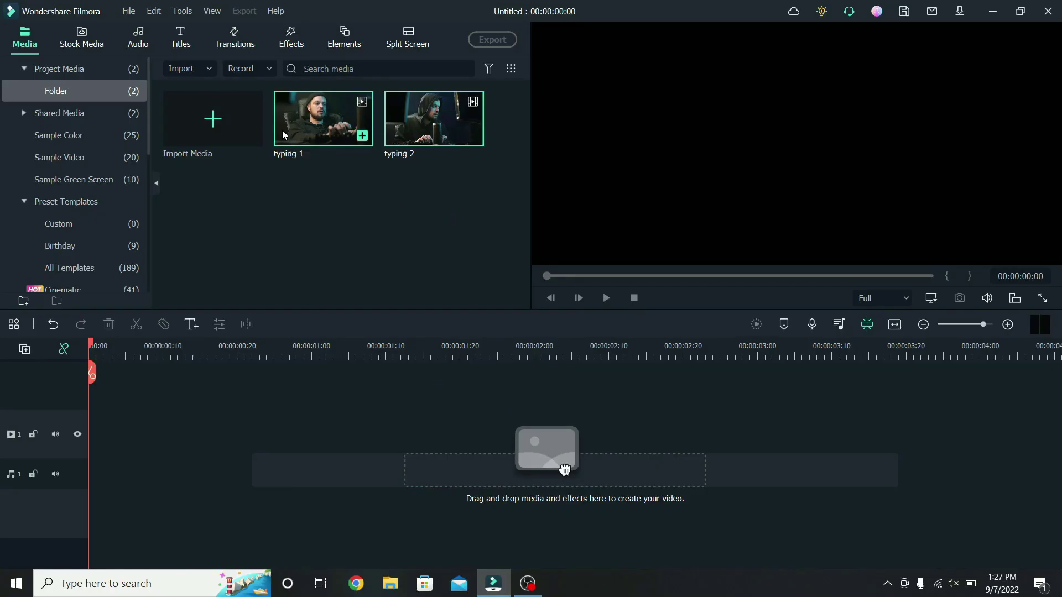
- Add typing 1 and typing 2 to the timeline and split them at 00:00:01:00 and 00:00:03:00
drag(562, 469, 68, 433)
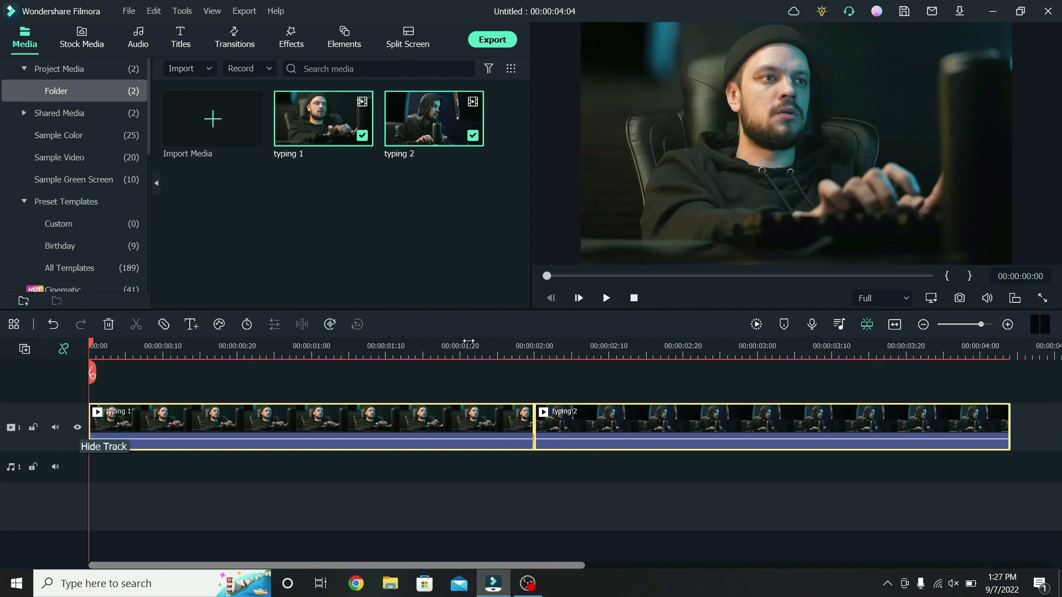
key(space)
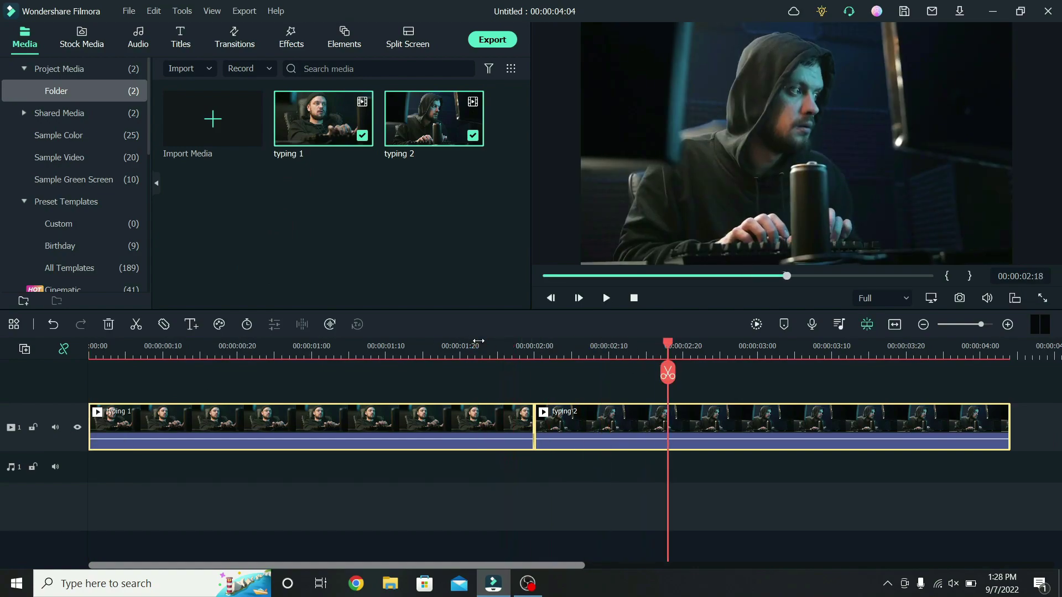
drag(667, 347, 757, 346)
click(311, 373)
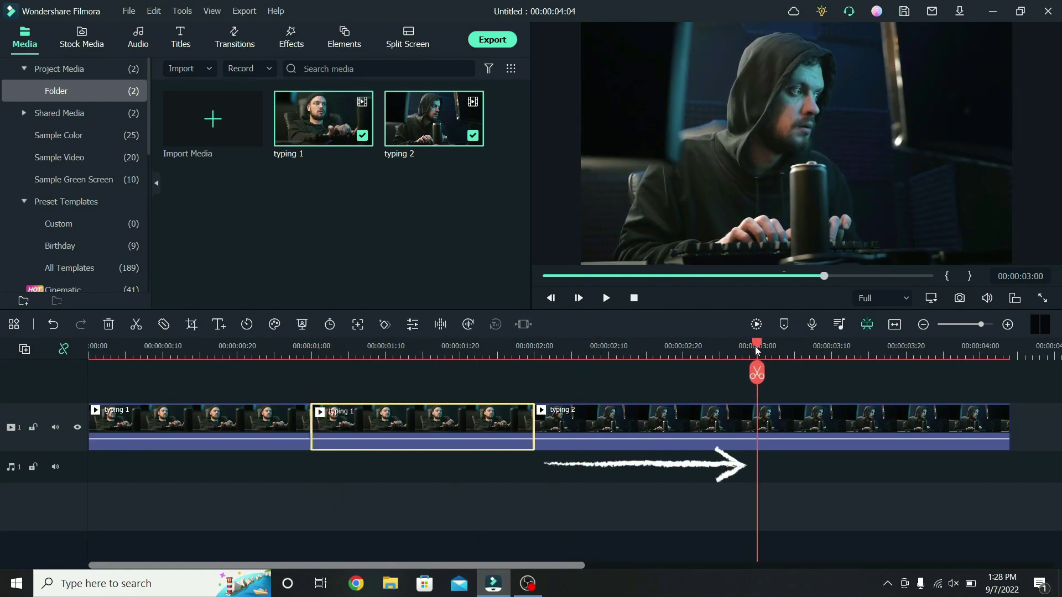
click(757, 373)
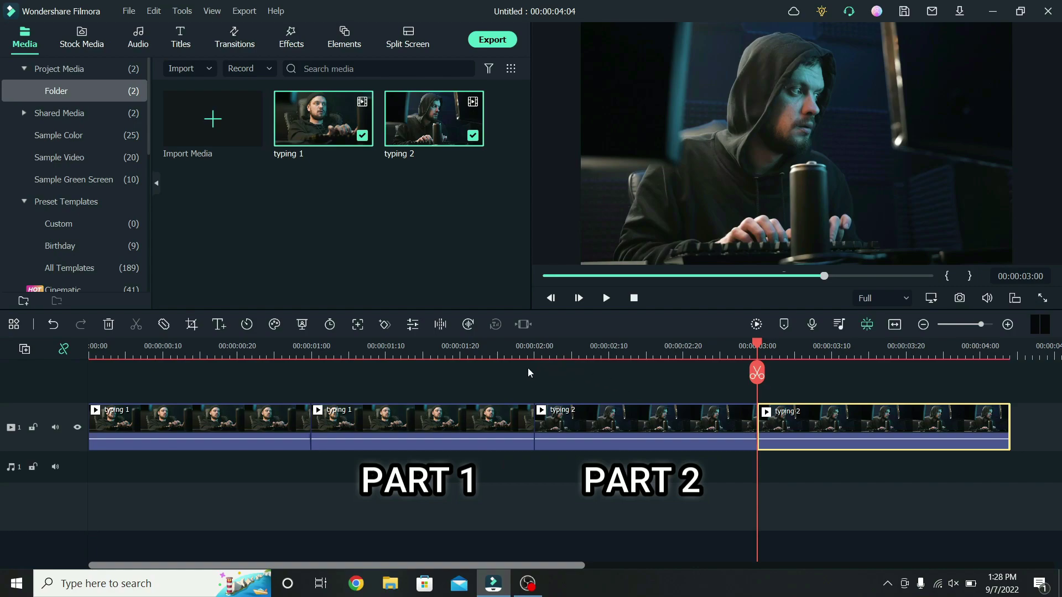
click(432, 427)
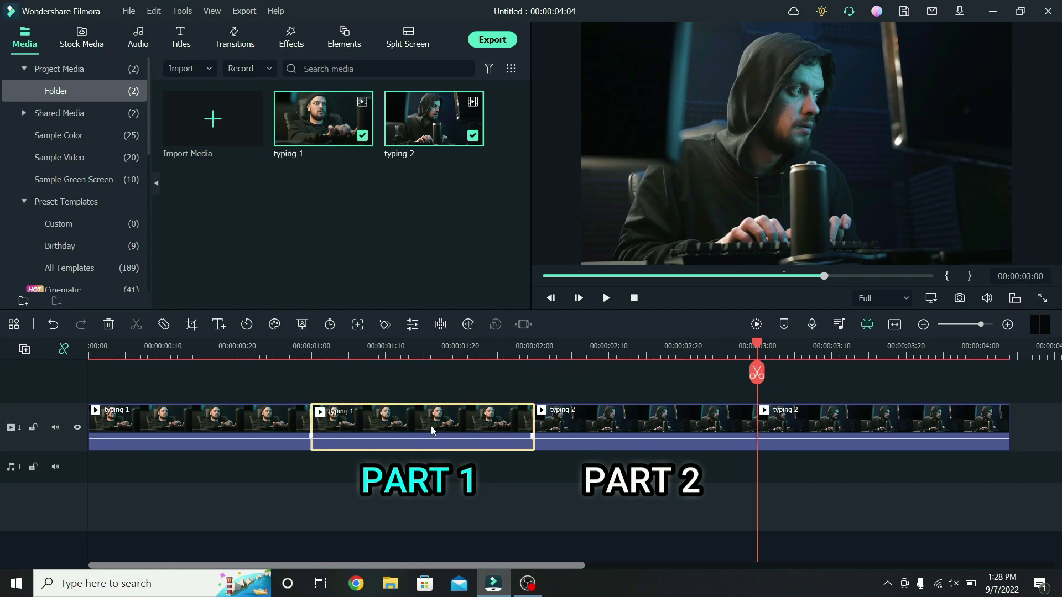
- Give the second typing 1 piece a Single line mask rotated to 90°
double_click(431, 426)
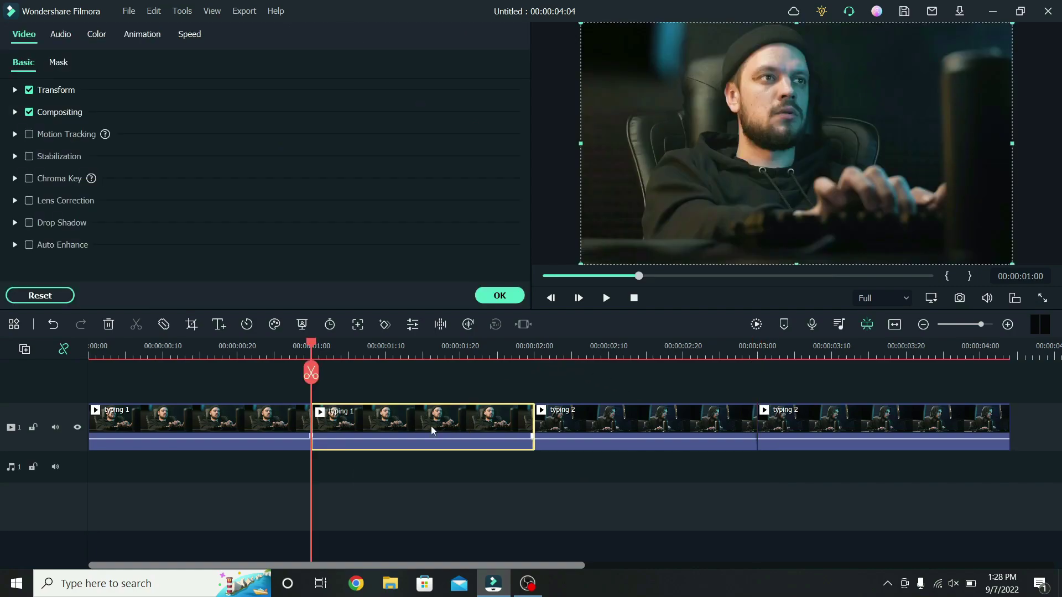
click(58, 64)
click(65, 194)
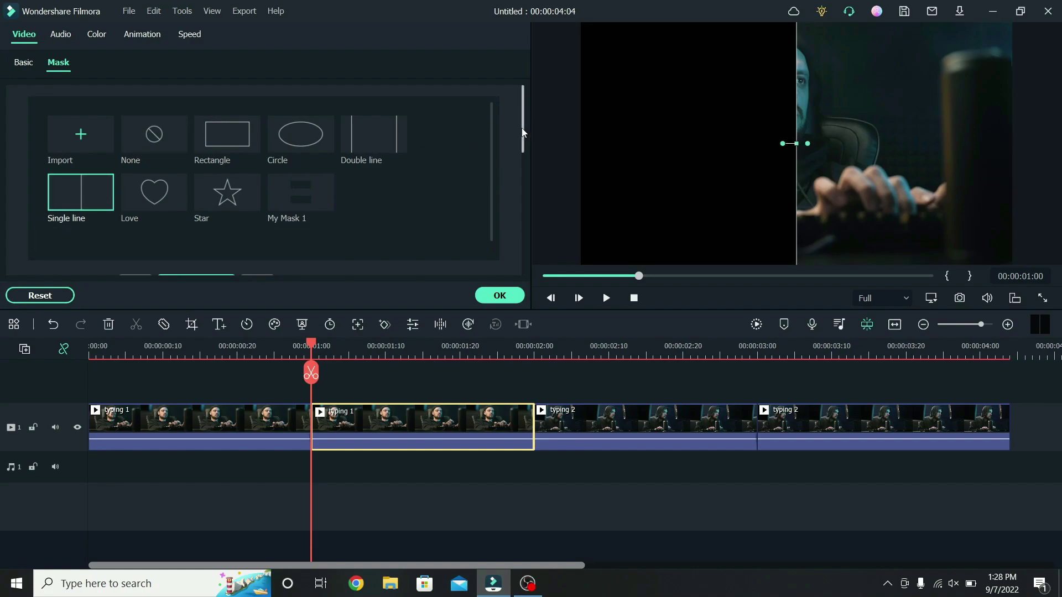
drag(520, 133, 517, 191)
click(194, 140)
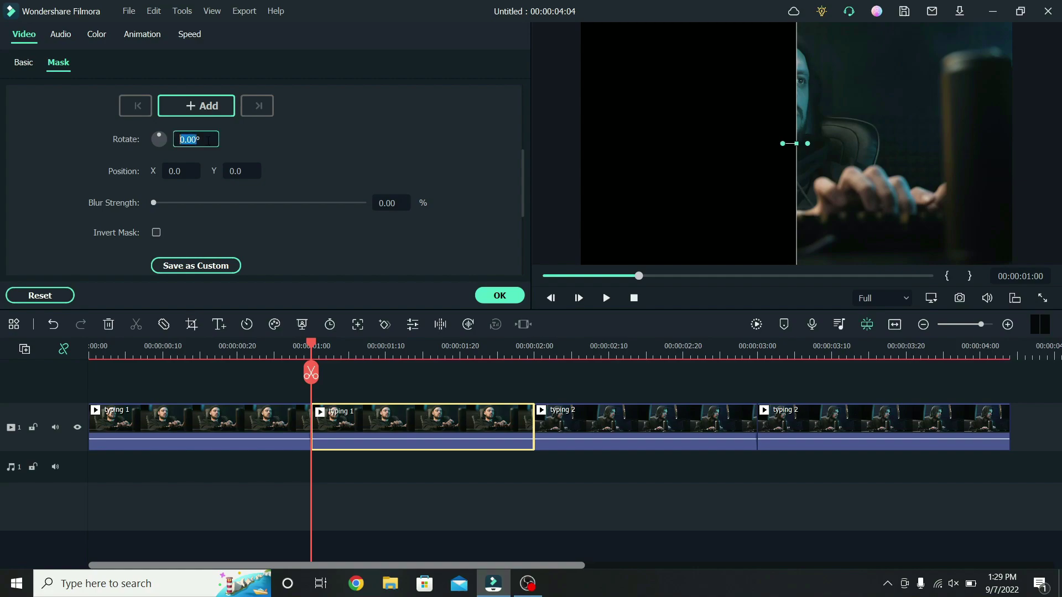
text(90)
key(Return)
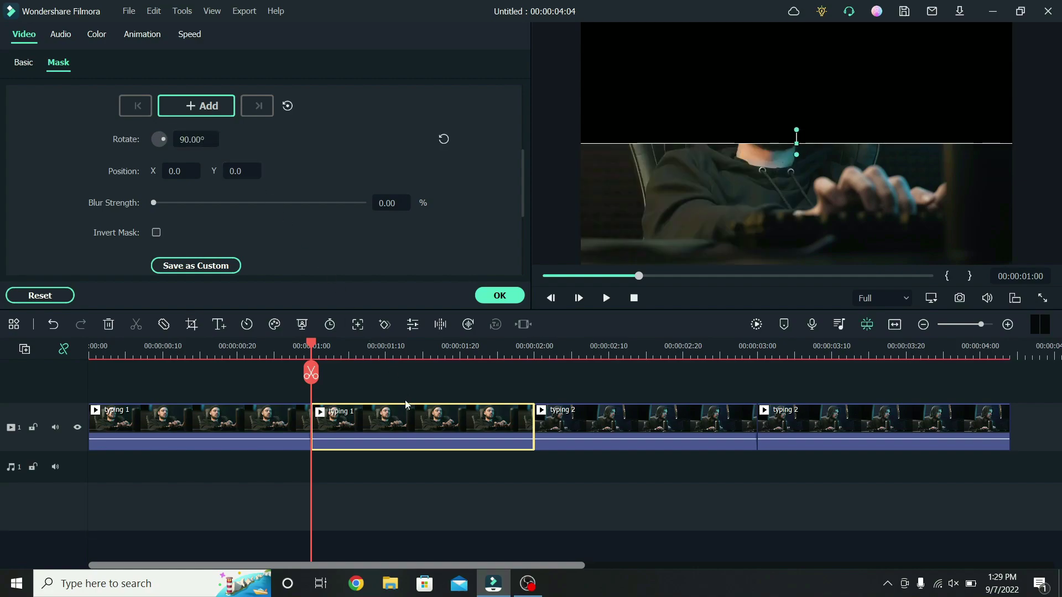
- Copy that mask effect and paste it onto the first typing 2 piece
right_click(416, 425)
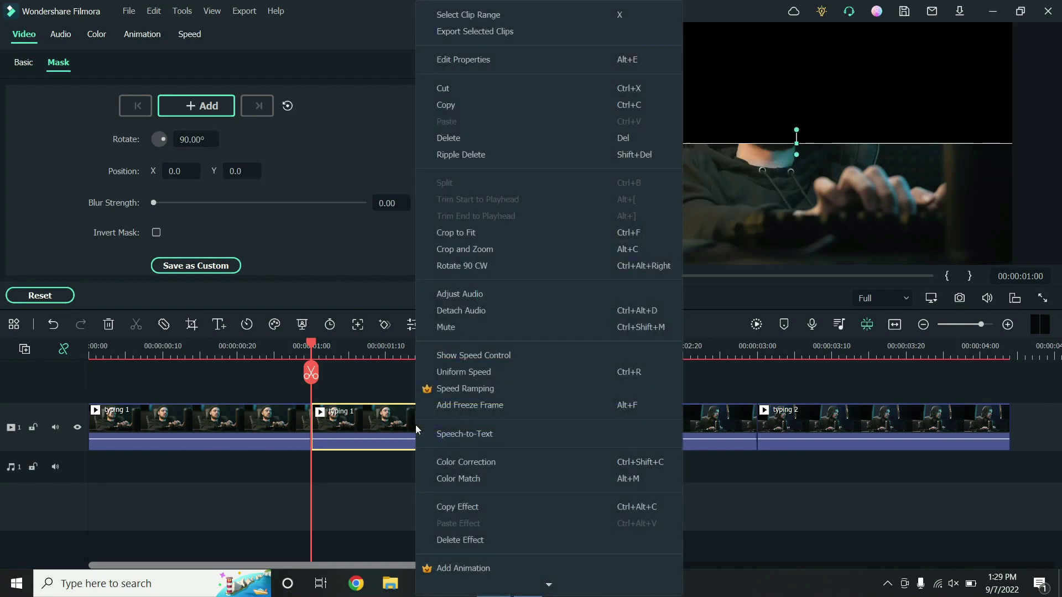
click(472, 503)
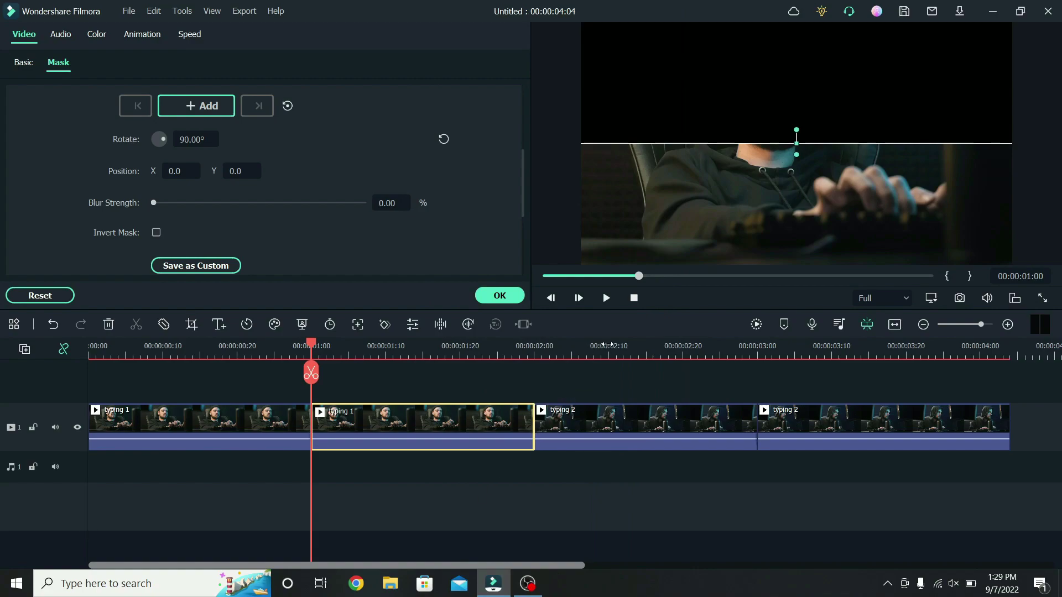
click(609, 346)
right_click(653, 424)
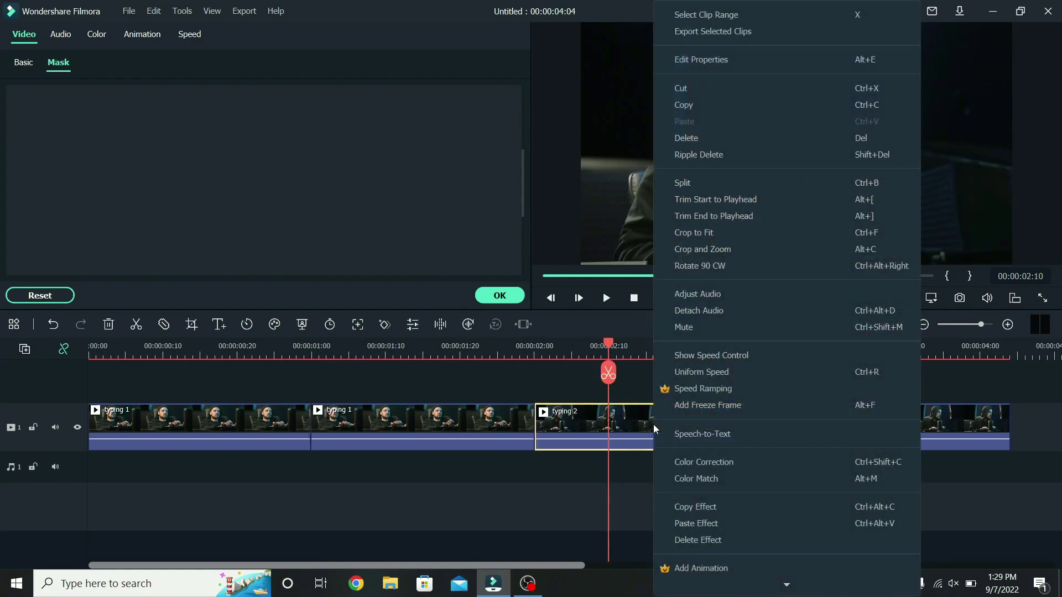
click(711, 523)
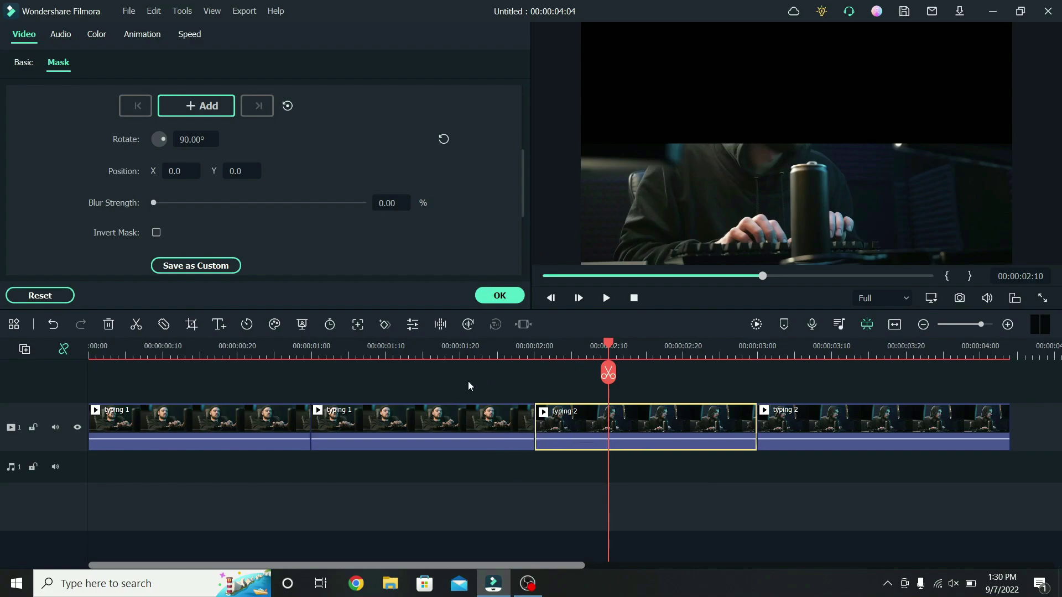
- Copy both masked typing pieces and paste them onto a new track 2 at 00:00:01:00
drag(468, 385, 570, 424)
right_click(571, 424)
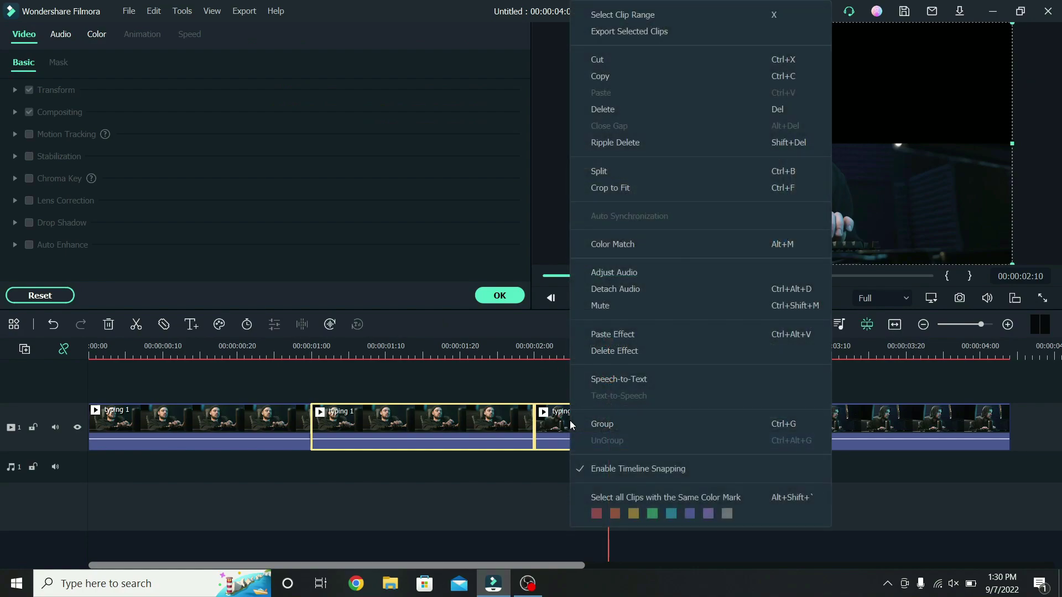
click(623, 81)
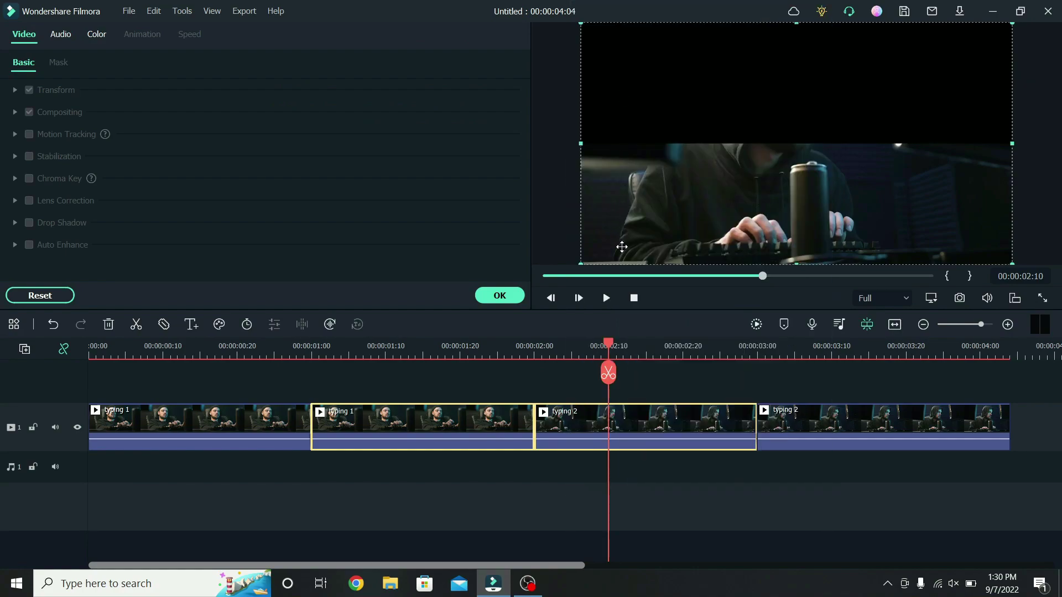
drag(610, 346, 314, 364)
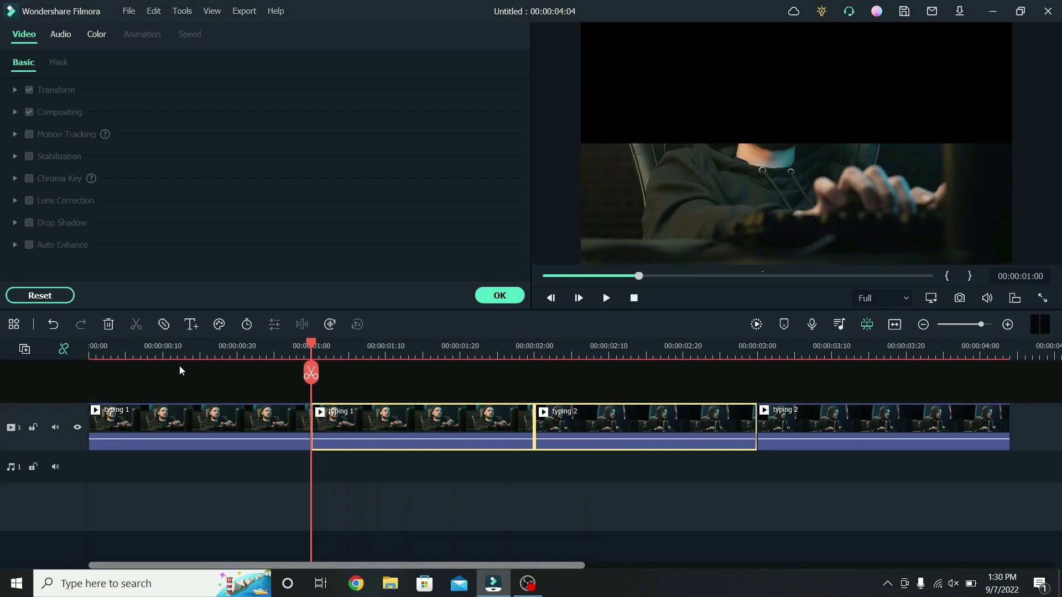
right_click(356, 380)
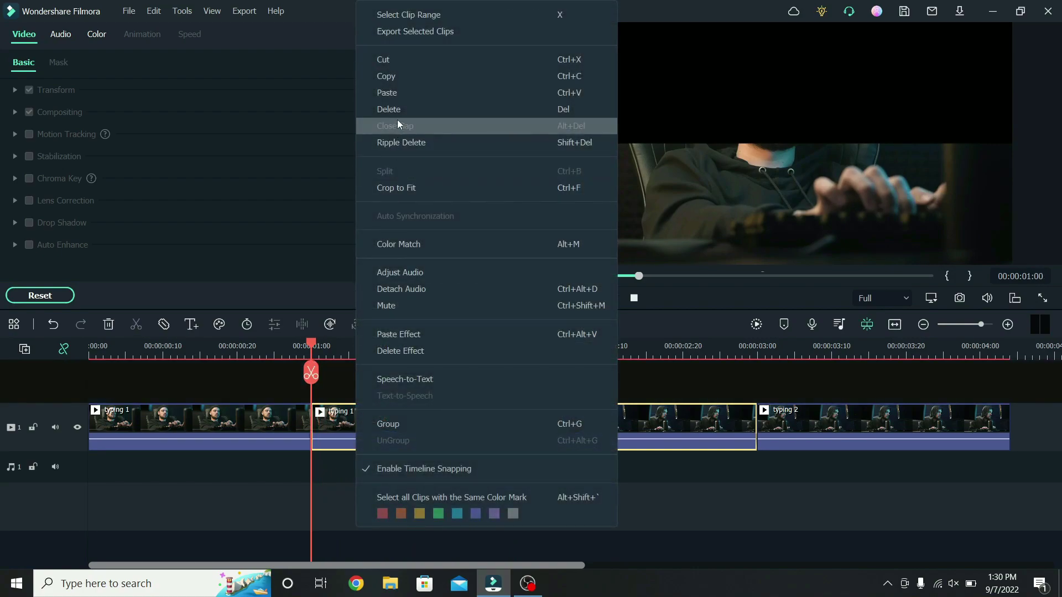
click(393, 88)
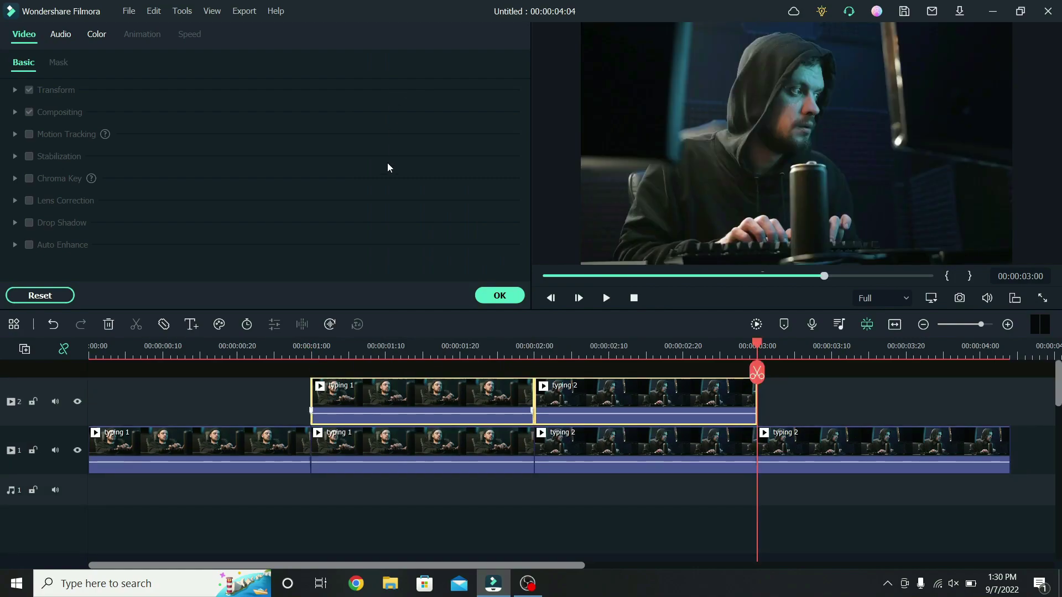
- Tick Invert Mask on the track 2 typing 1 and typing 2 copies
click(379, 387)
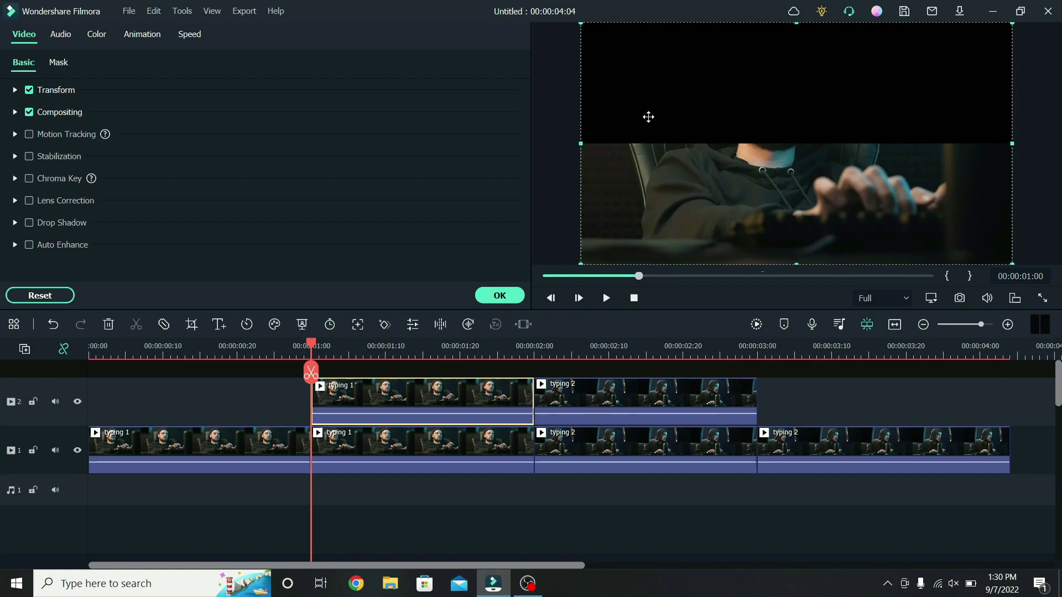
click(53, 64)
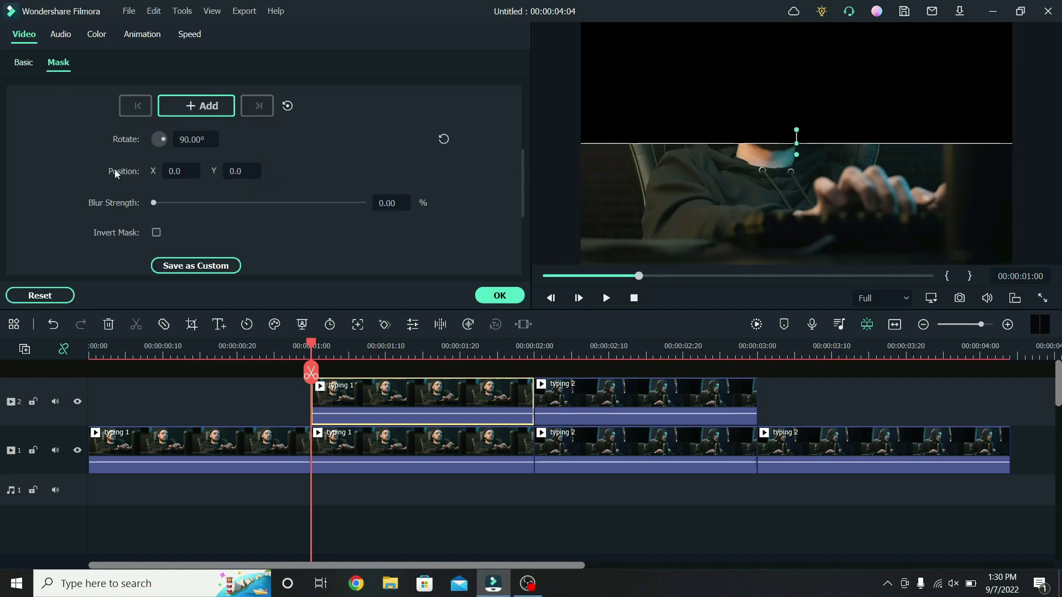
click(157, 232)
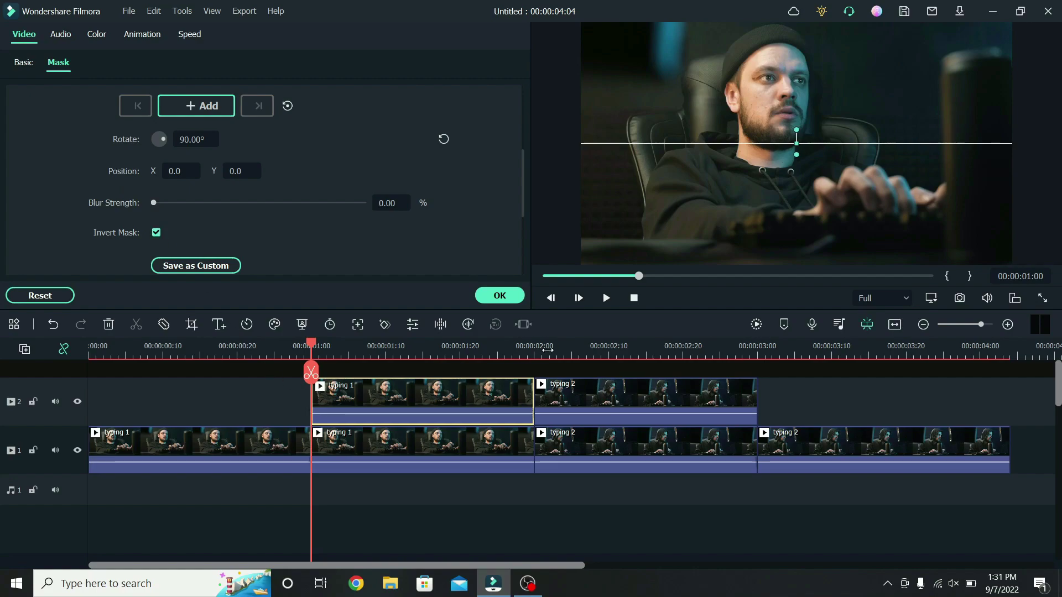
click(587, 345)
click(636, 398)
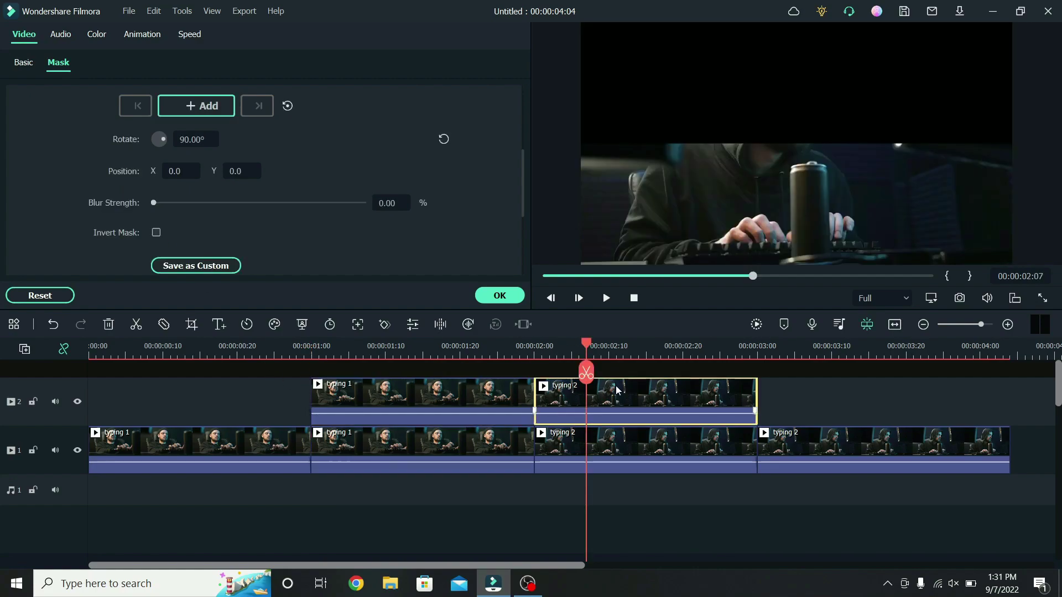
click(157, 233)
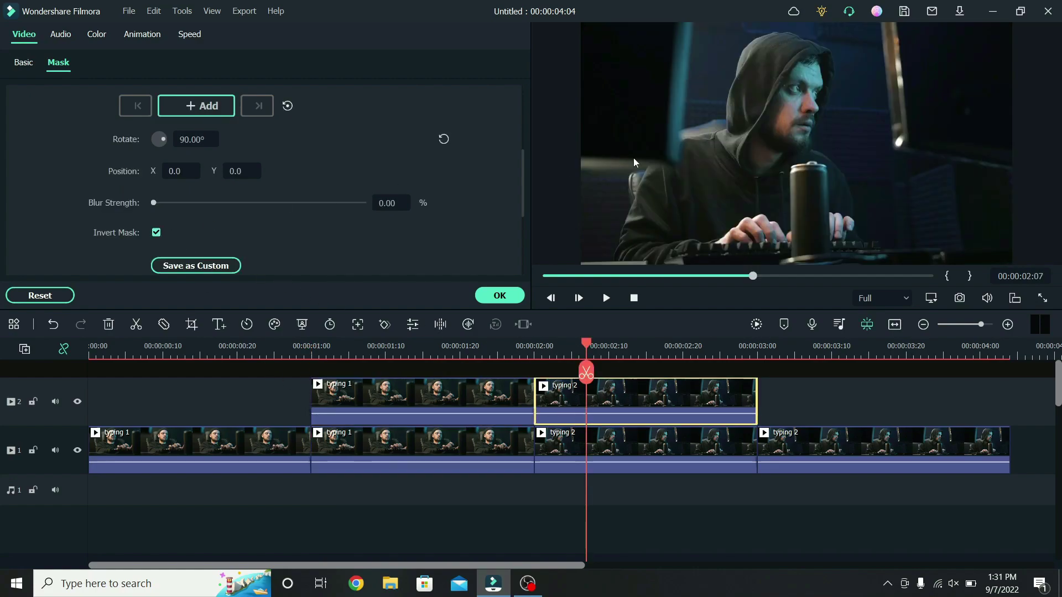
mouse_move(754, 98)
mouse_down()
mouse_move(773, 85)
mouse_move(794, 94)
mouse_move(754, 71)
mouse_move(753, 94)
mouse_up()
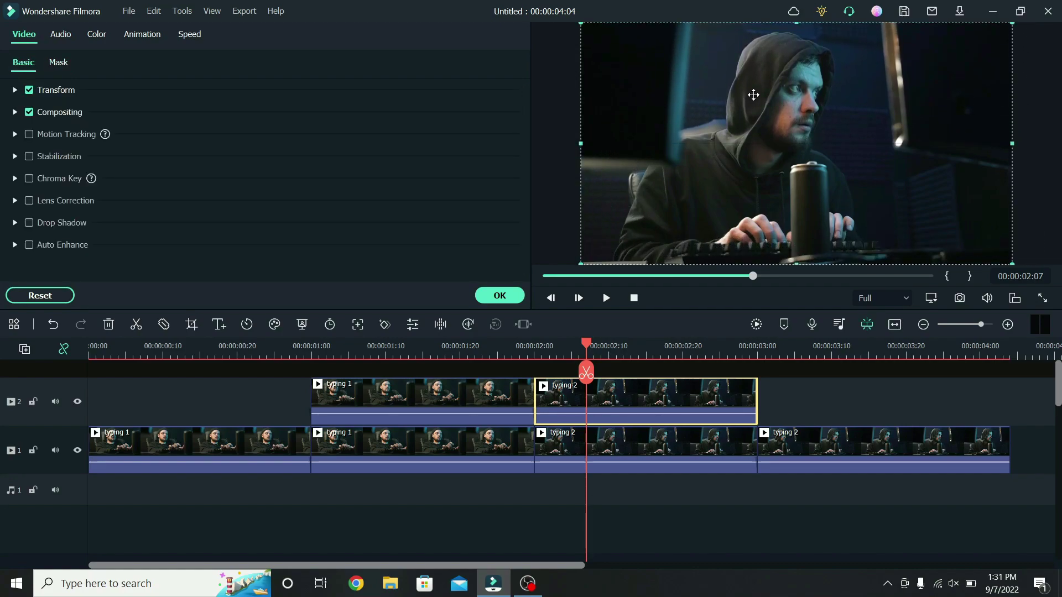
- Close the clip settings and search the Transitions library for simple roll
click(521, 295)
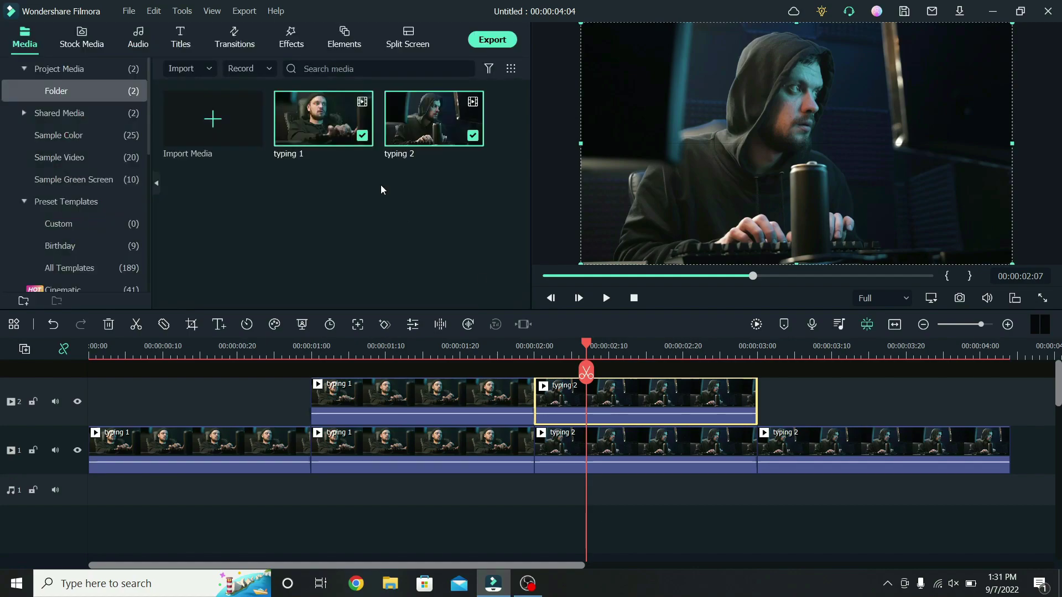
click(235, 40)
click(240, 68)
text(simple roll)
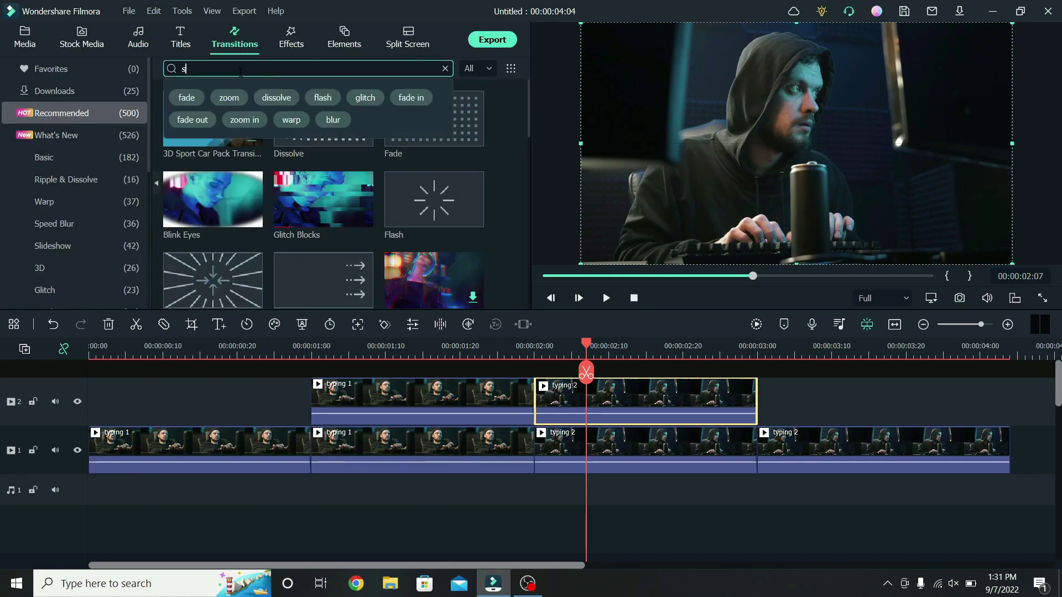
key(Return)
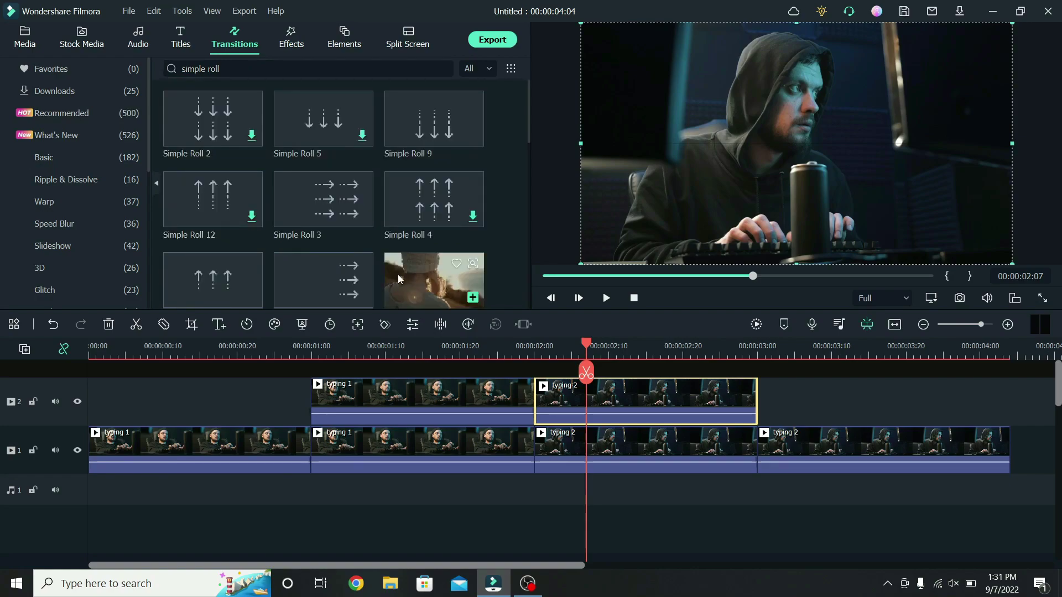
click(358, 228)
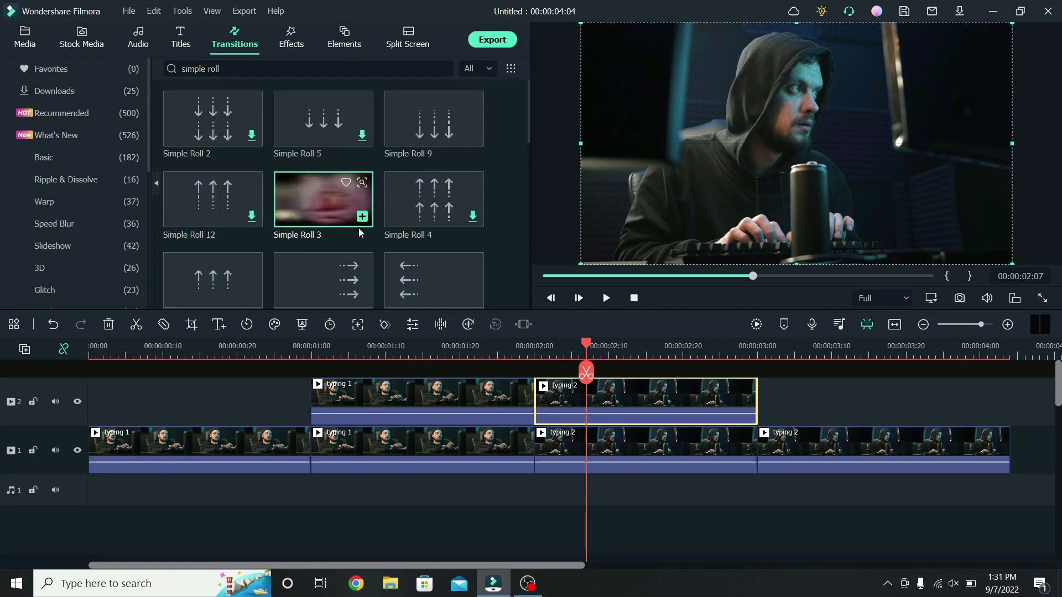
drag(529, 116, 524, 160)
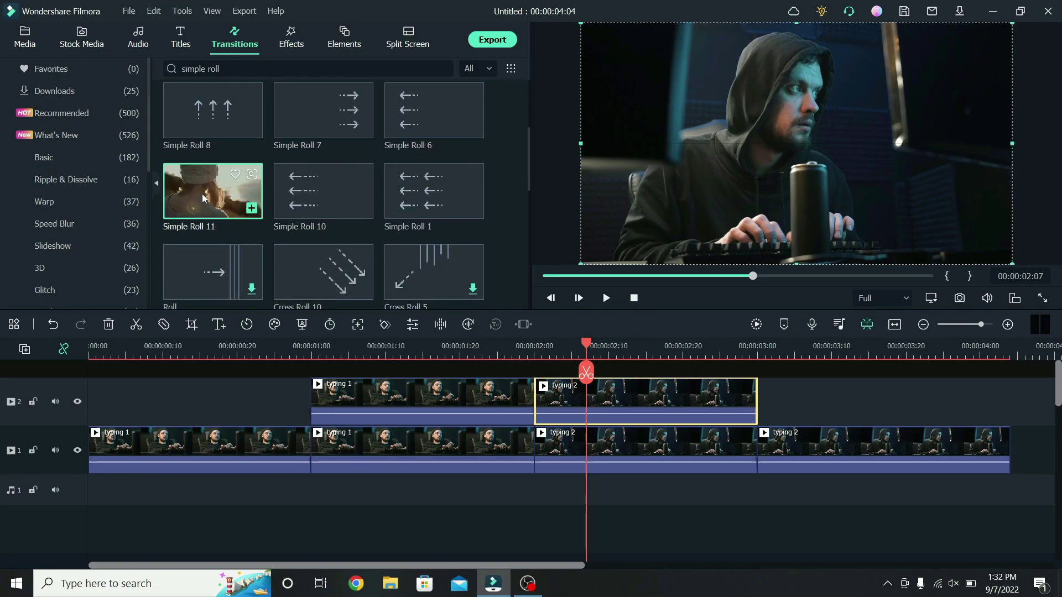
- Place Simple Roll 11 on track 1's cut and Simple Roll 10 on track 2's, then play from the start
drag(202, 194, 529, 449)
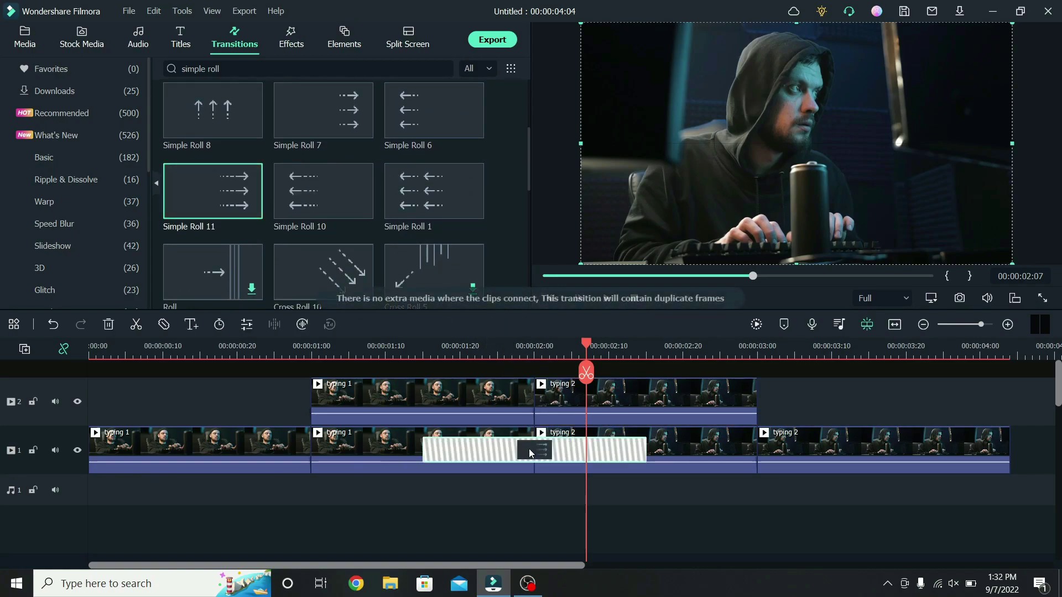
drag(324, 206, 507, 400)
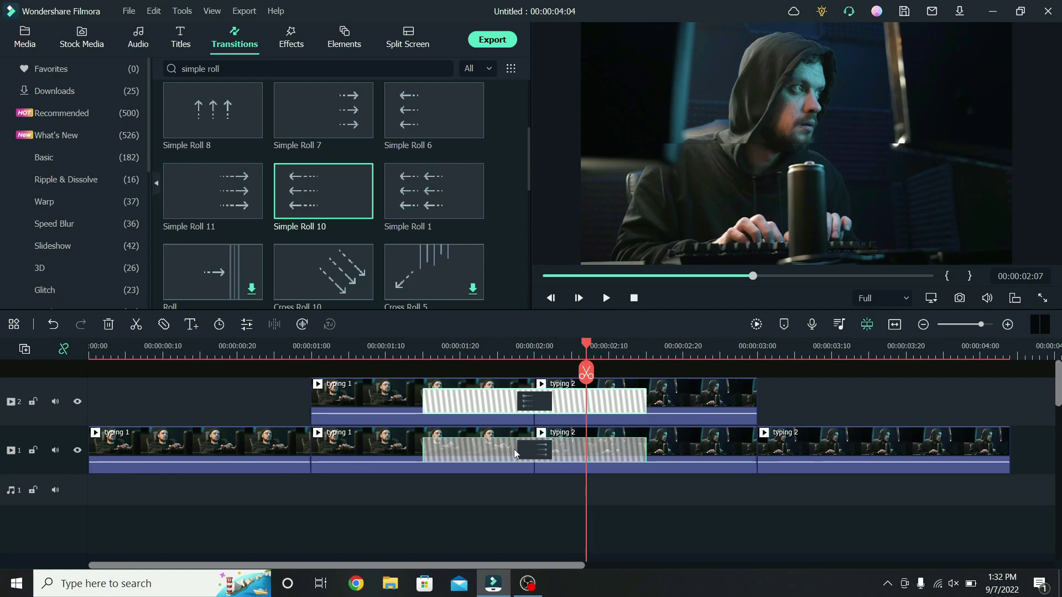
drag(578, 344, 51, 377)
key(space)
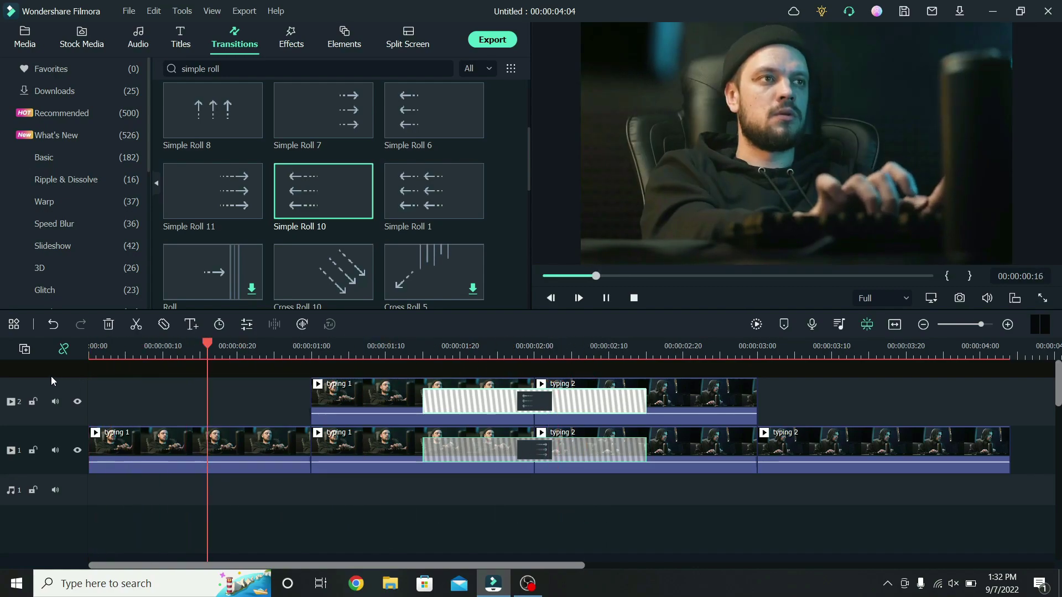